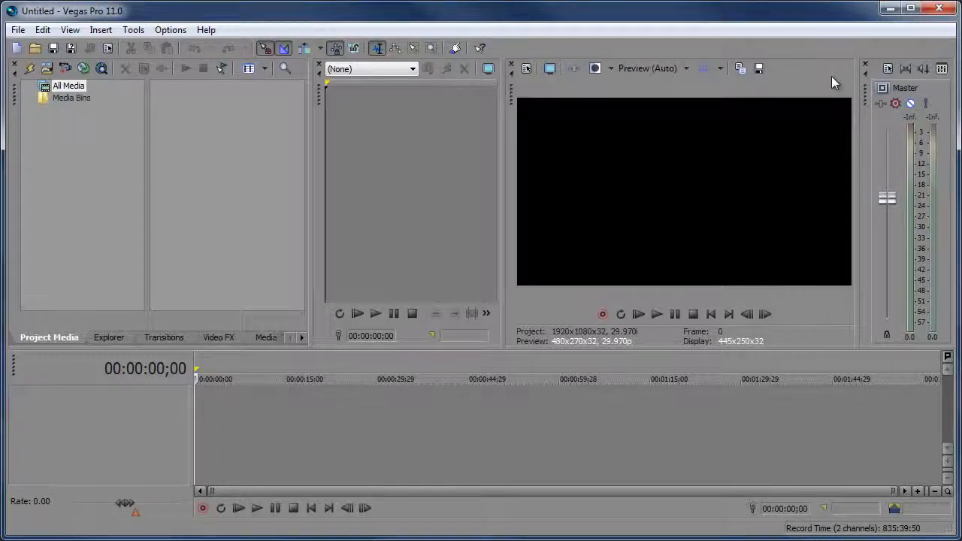
Set the project's video template to HD 1080-24p (1920x1080, 23.976 fps)
click(18, 31)
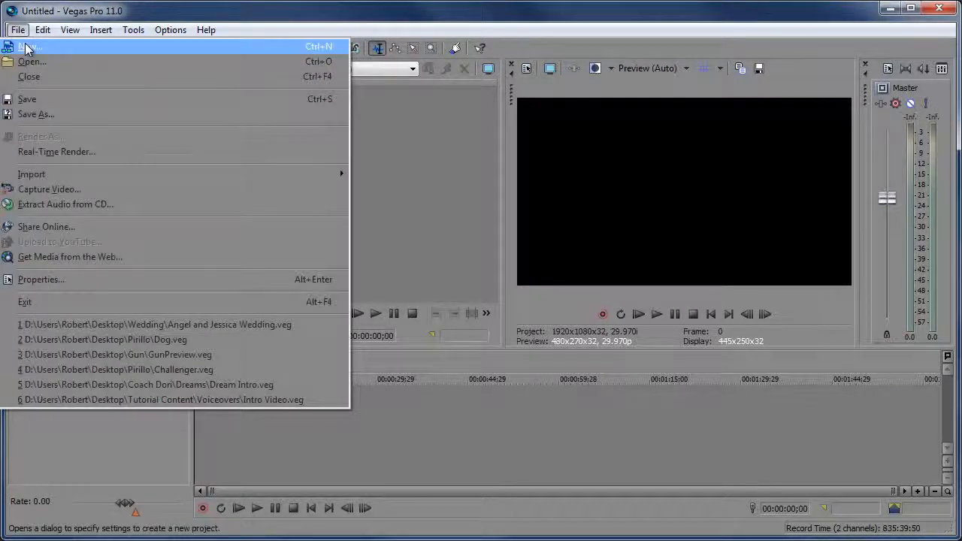
click(210, 16)
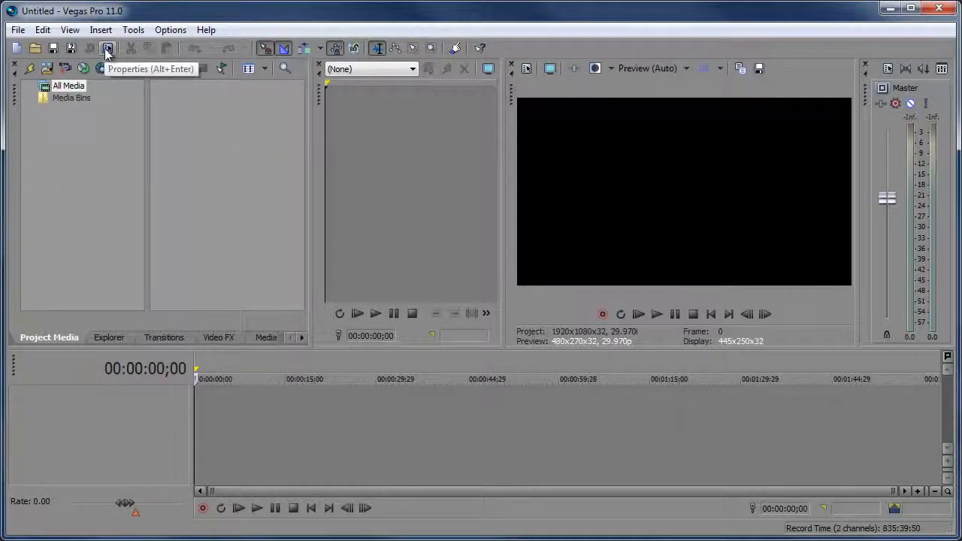
click(108, 50)
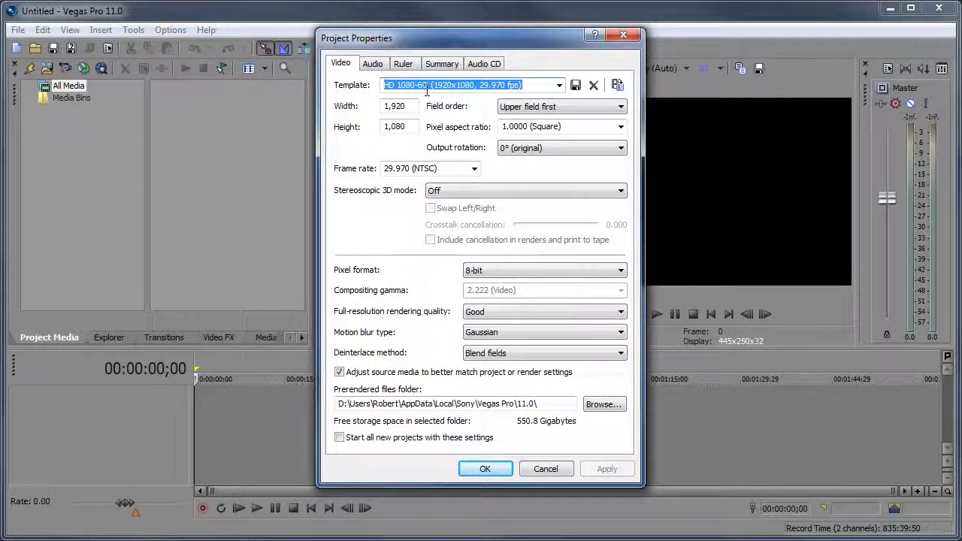
click(559, 85)
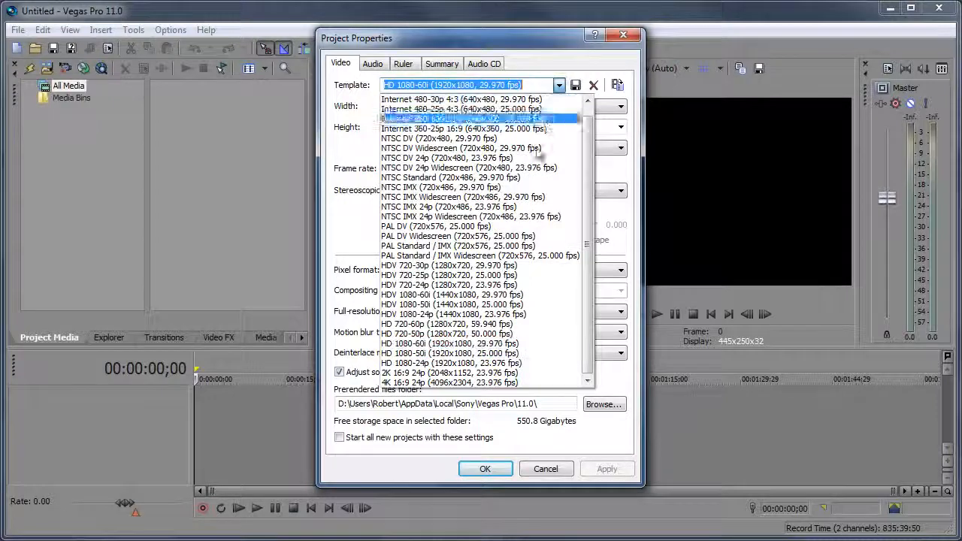
click(446, 364)
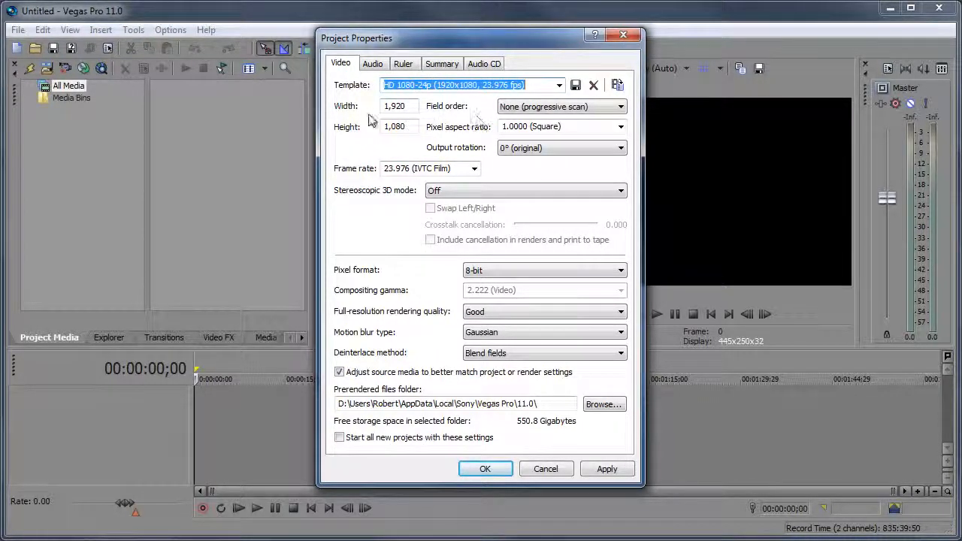
click(559, 85)
drag(591, 154, 588, 133)
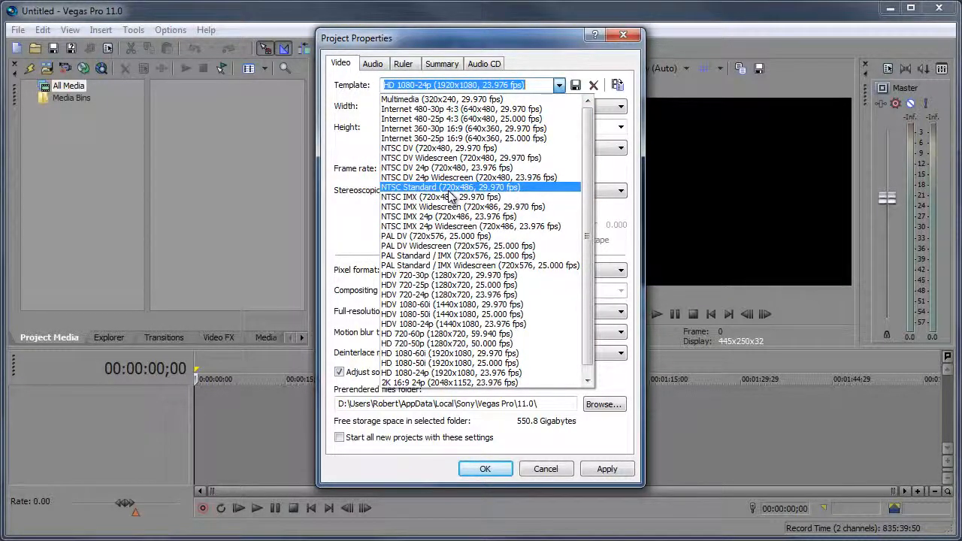
click(556, 84)
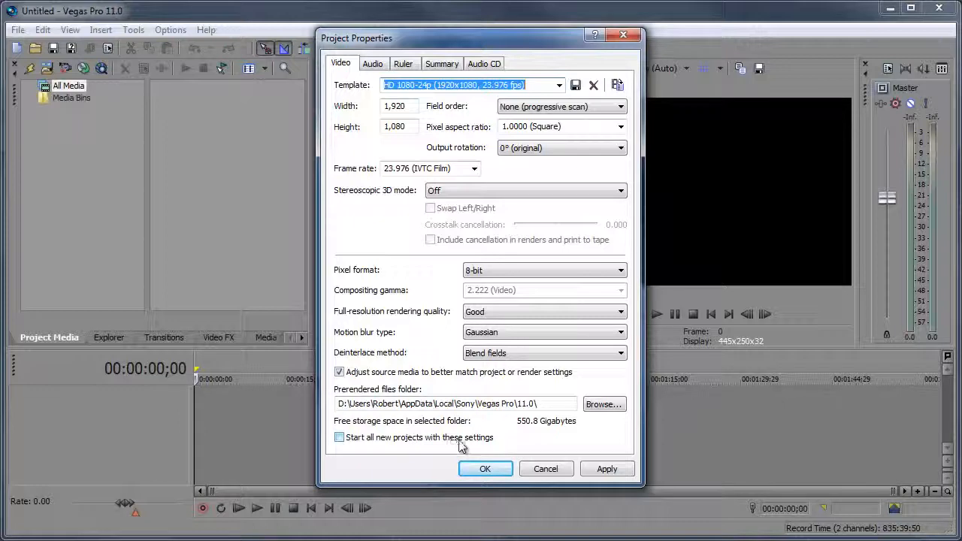
Review the project's audio, ruler, summary and audio CD properties, and apply the project settings
click(372, 64)
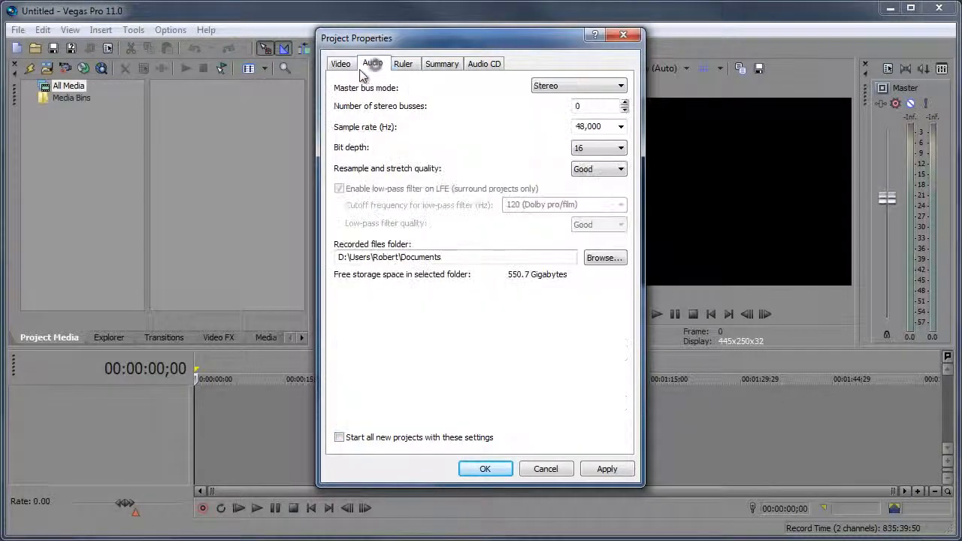
click(404, 67)
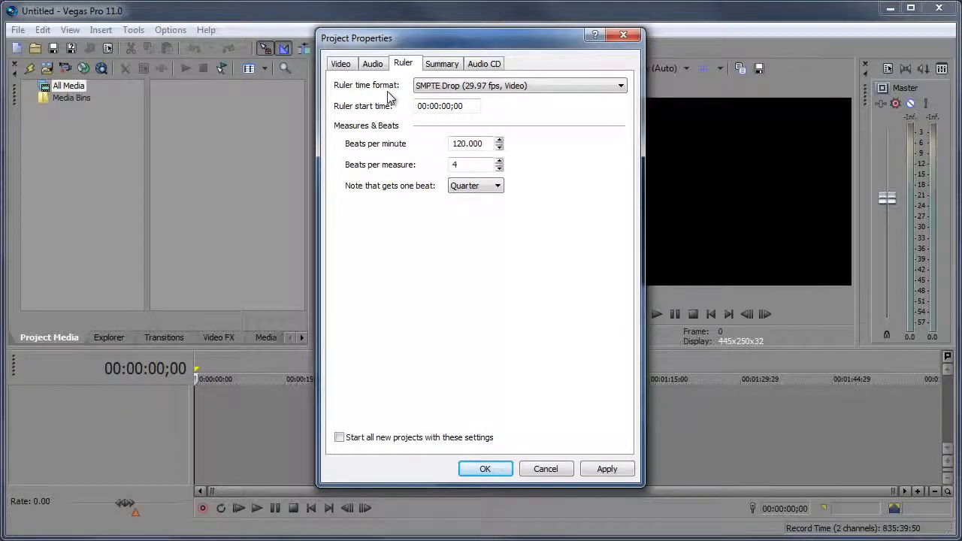
click(439, 66)
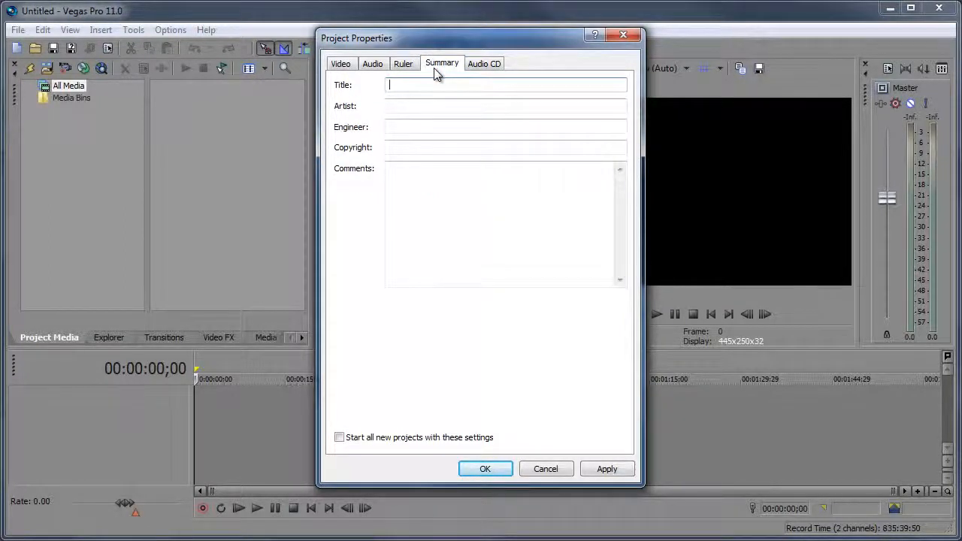
click(476, 66)
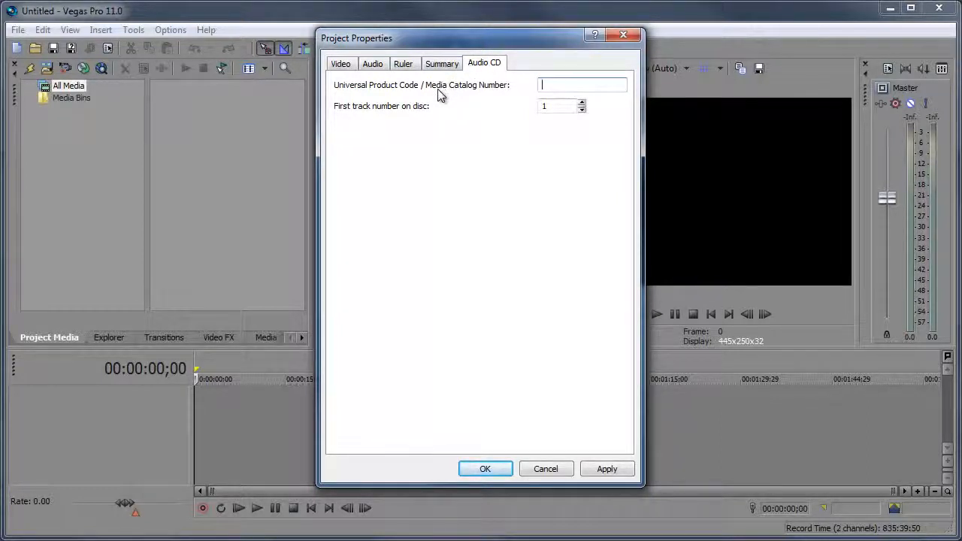
click(343, 64)
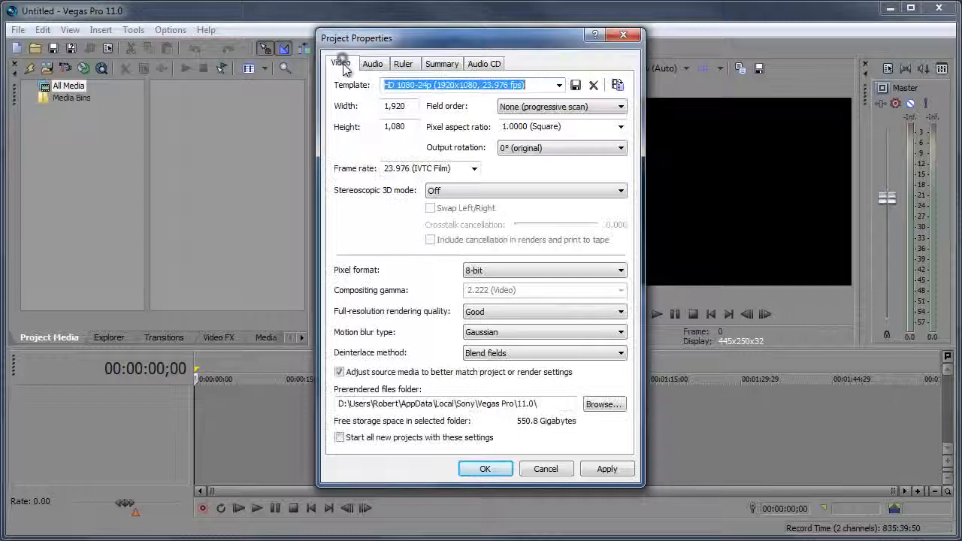
click(602, 471)
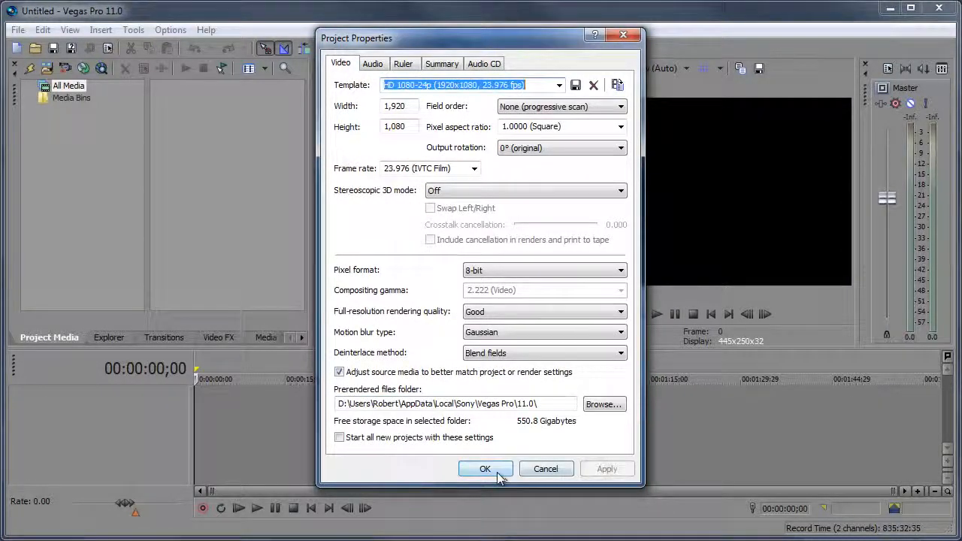
click(487, 469)
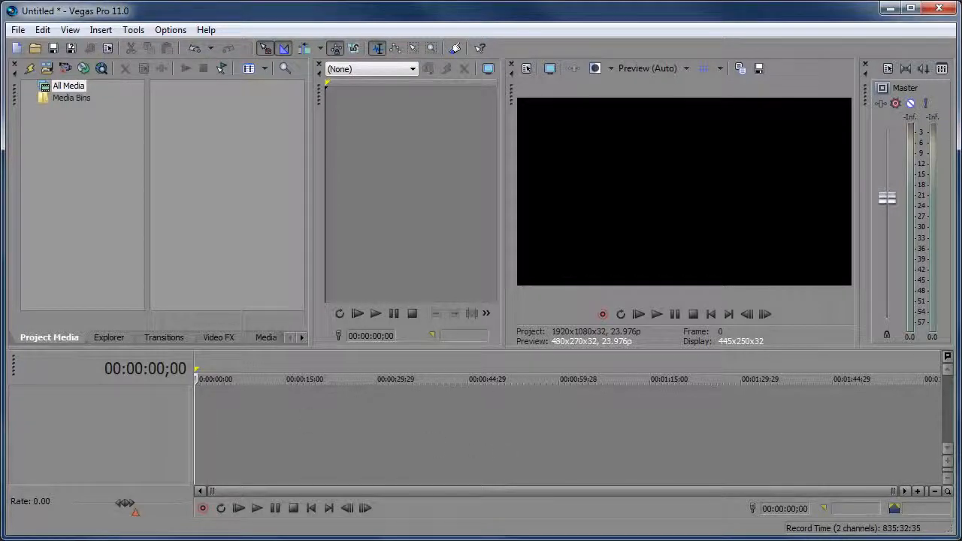
Switch to the Outdoor folder window and import all its clips, MVI_7715 to MVI_7724, into the project media
key(alt+Tab)
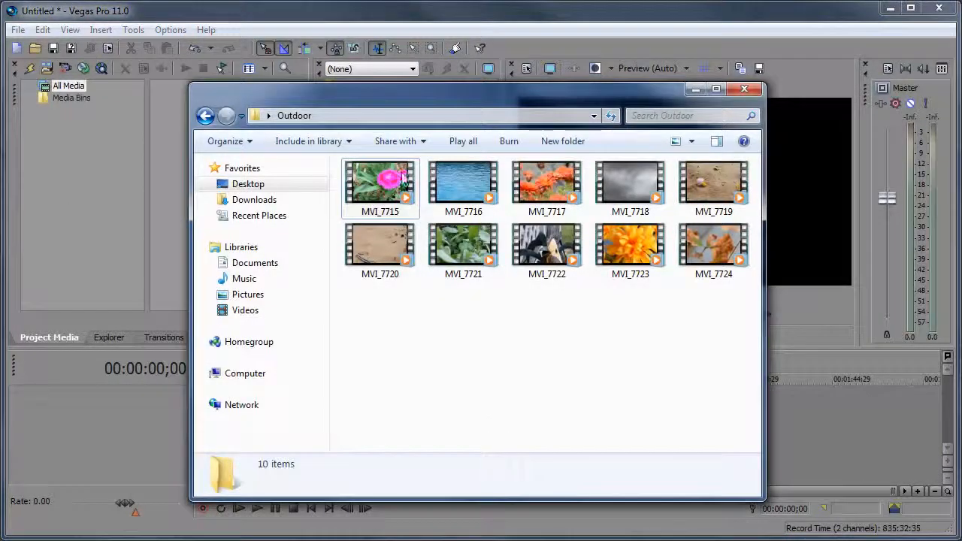
drag(436, 102, 553, 120)
drag(830, 336, 448, 175)
drag(500, 200, 236, 181)
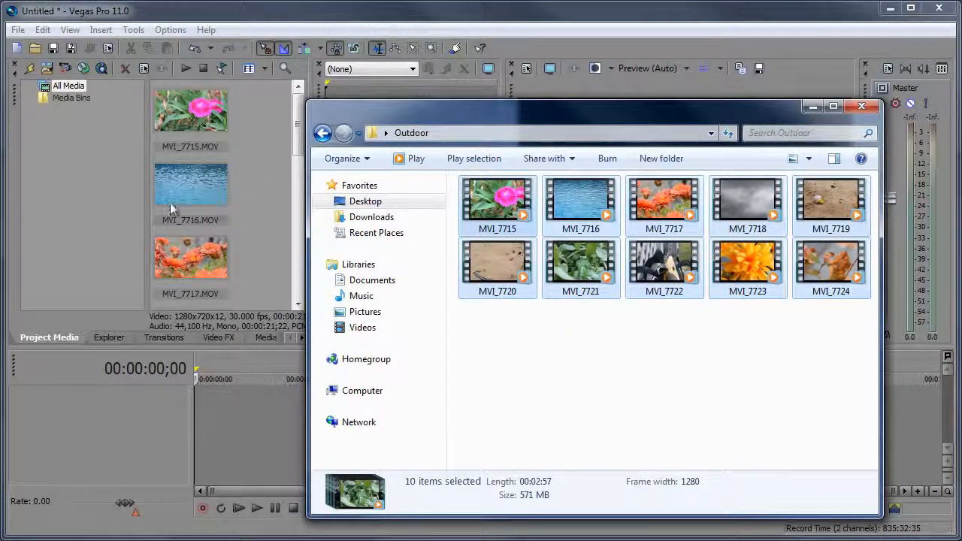
Place all the imported clips one after another on the timeline, starting at its beginning
click(250, 125)
drag(273, 115, 161, 429)
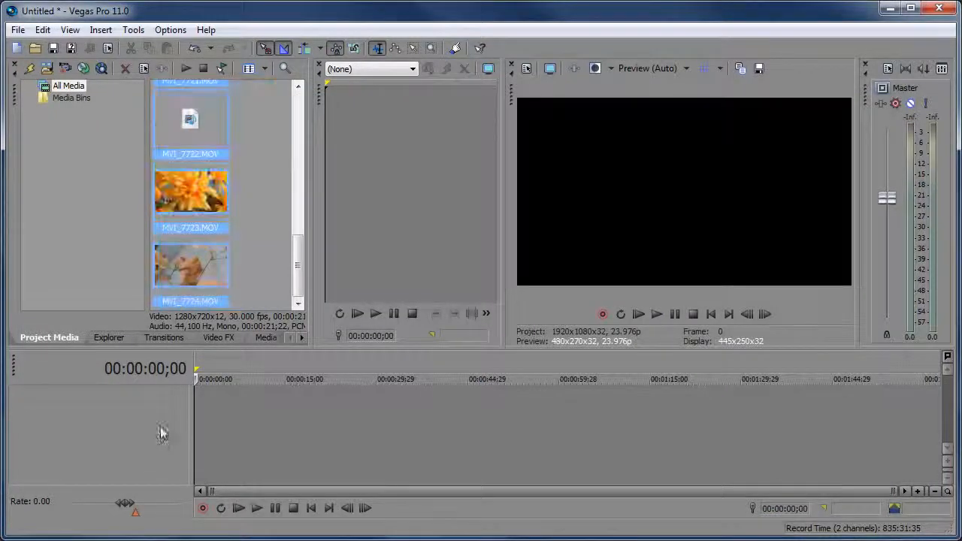
drag(172, 273, 192, 433)
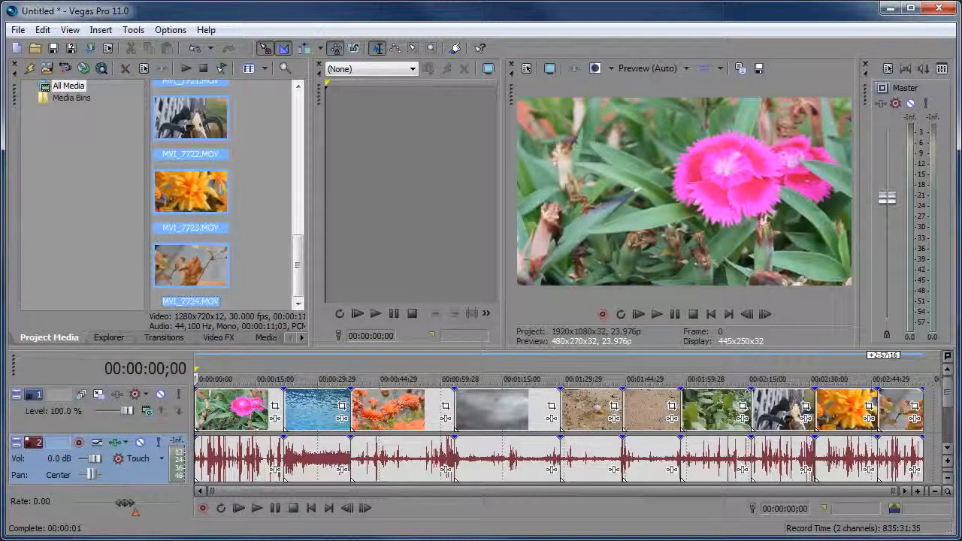
Switch to the Outdoor folder window, sort its files so the .sfk files are grouped apart from the clips, and minimize the folder window
key(alt+Tab)
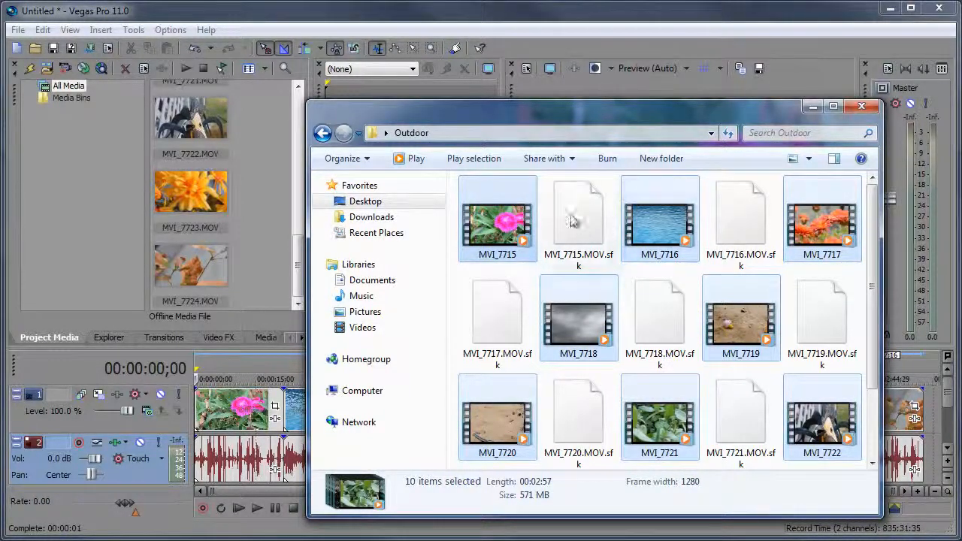
mouse_move(660, 383)
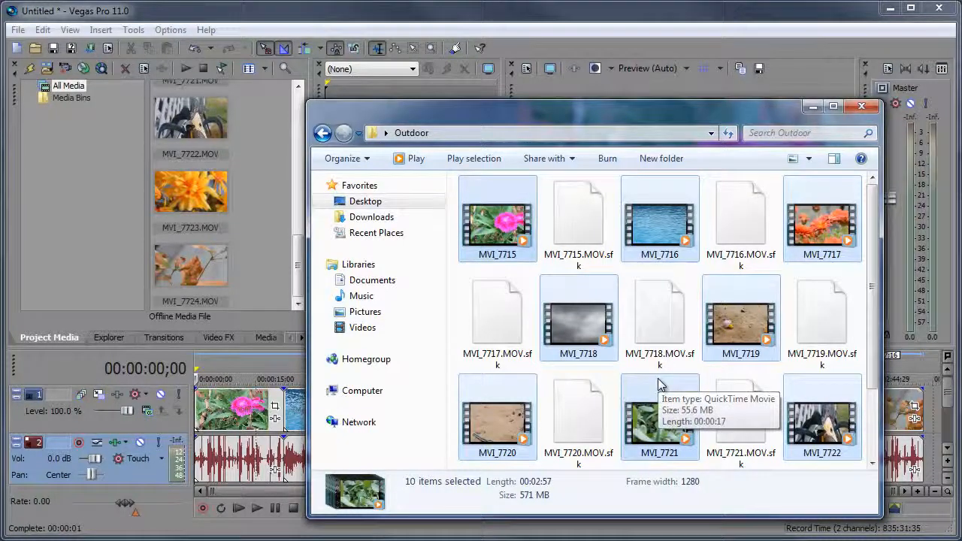
click(628, 278)
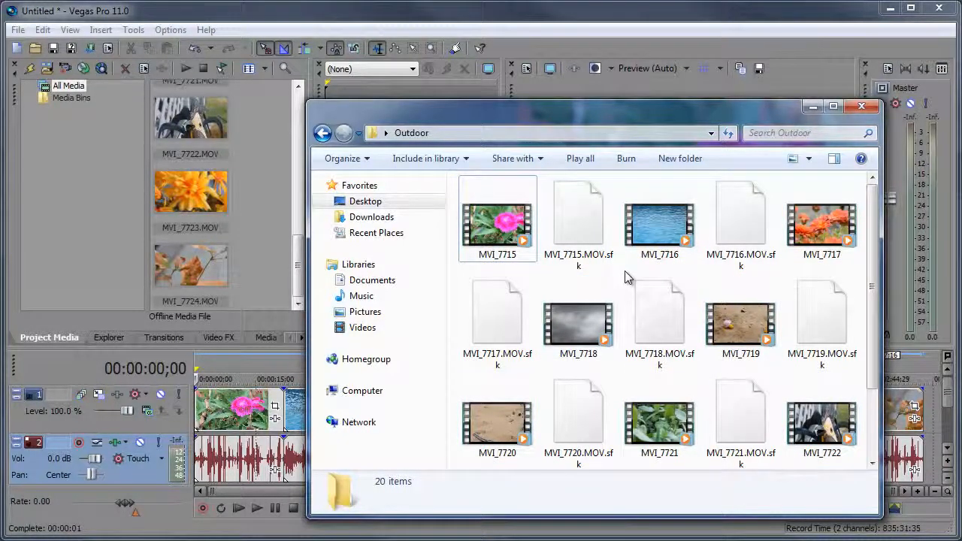
right_click(628, 277)
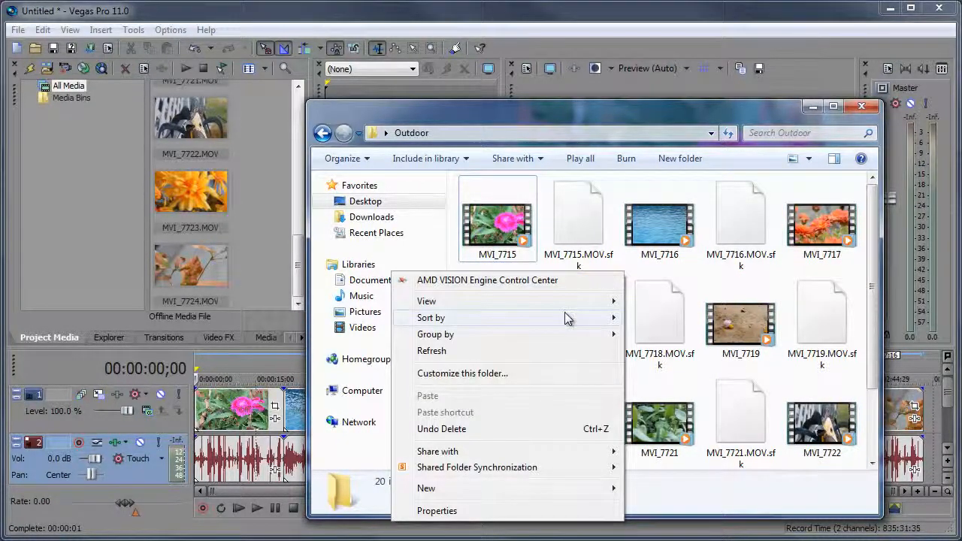
mouse_move(567, 319)
click(323, 354)
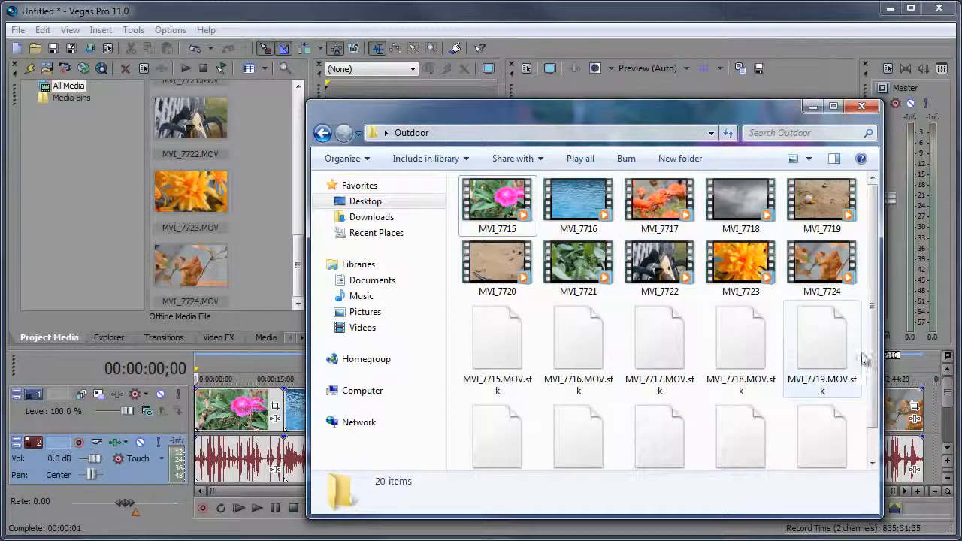
mouse_move(809, 340)
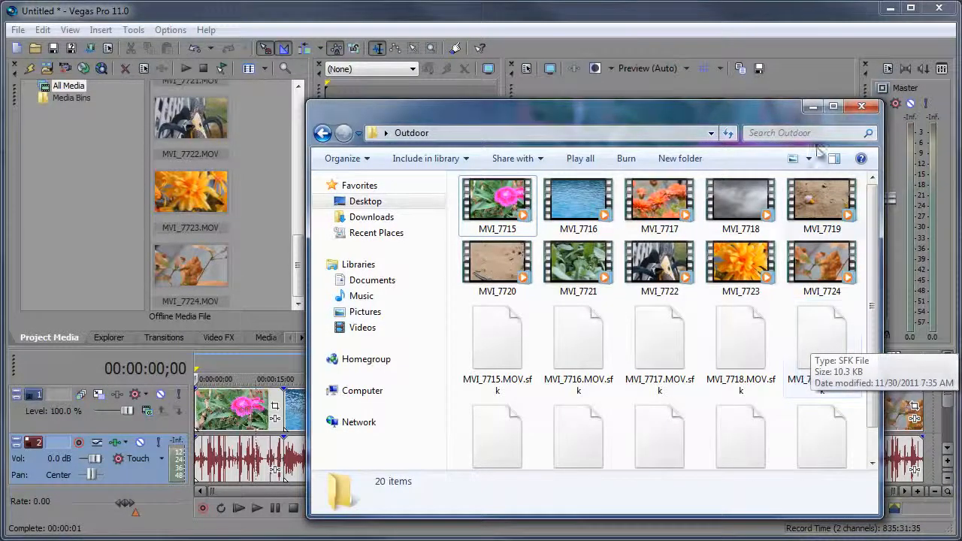
click(813, 106)
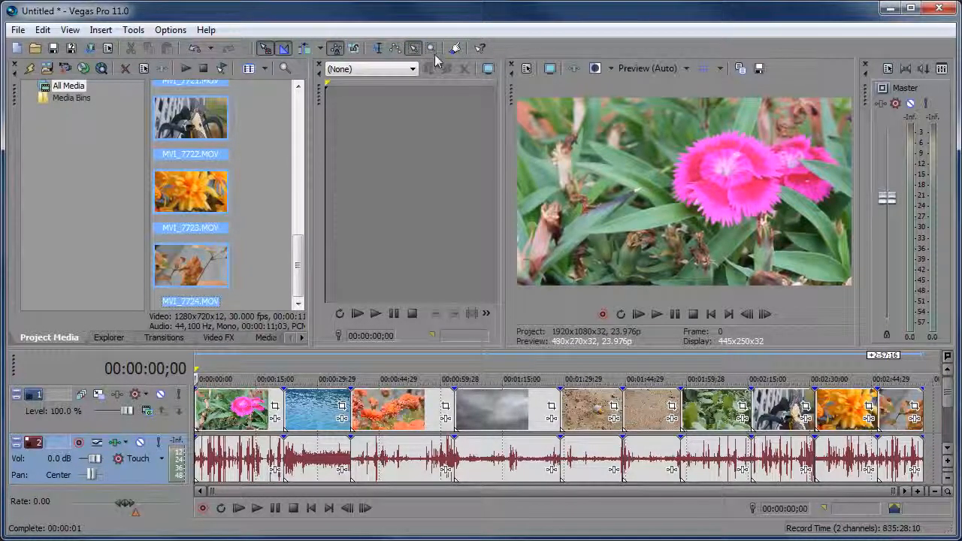
Look up the Selection tool's keyboard shortcut by filtering the keyboard commands for "selection", and leave the shortcuts unchanged
click(172, 32)
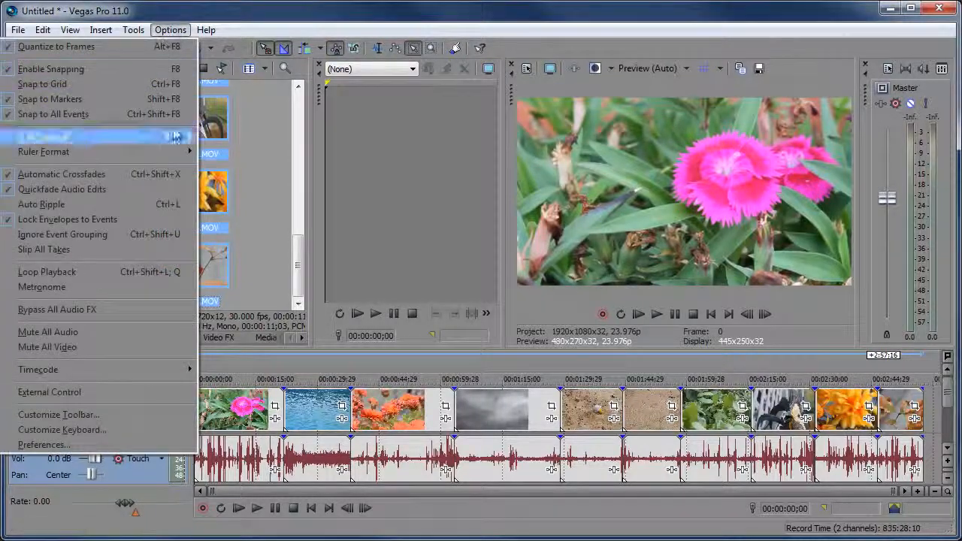
click(61, 429)
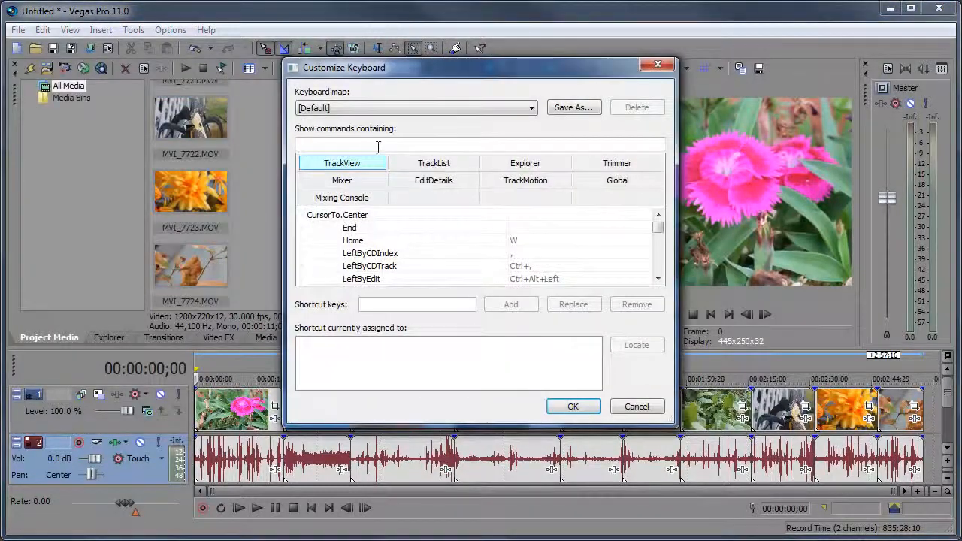
text(selection)
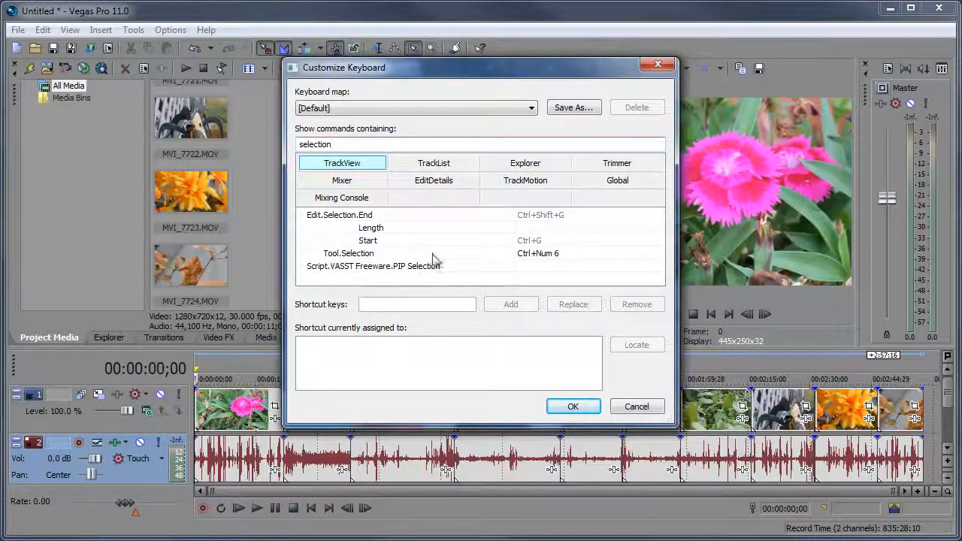
click(547, 254)
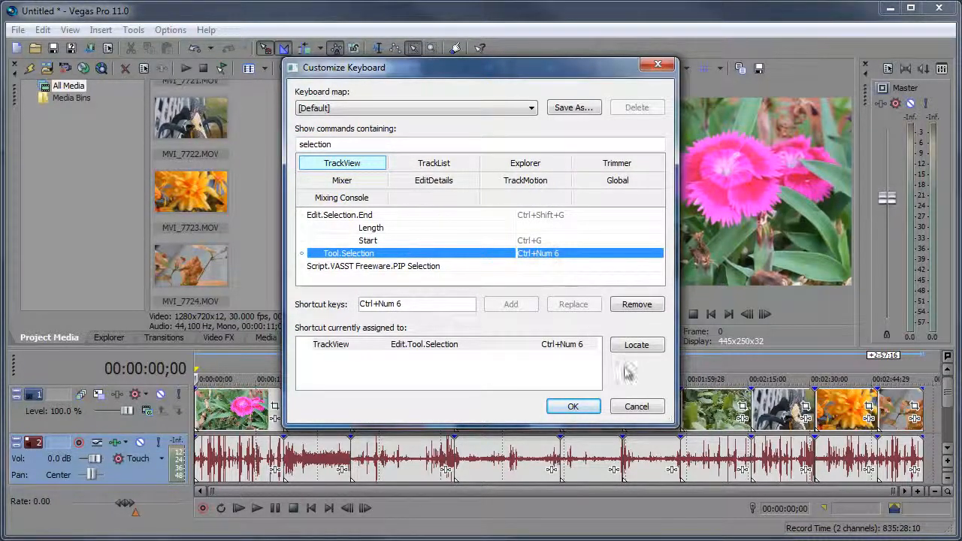
click(636, 407)
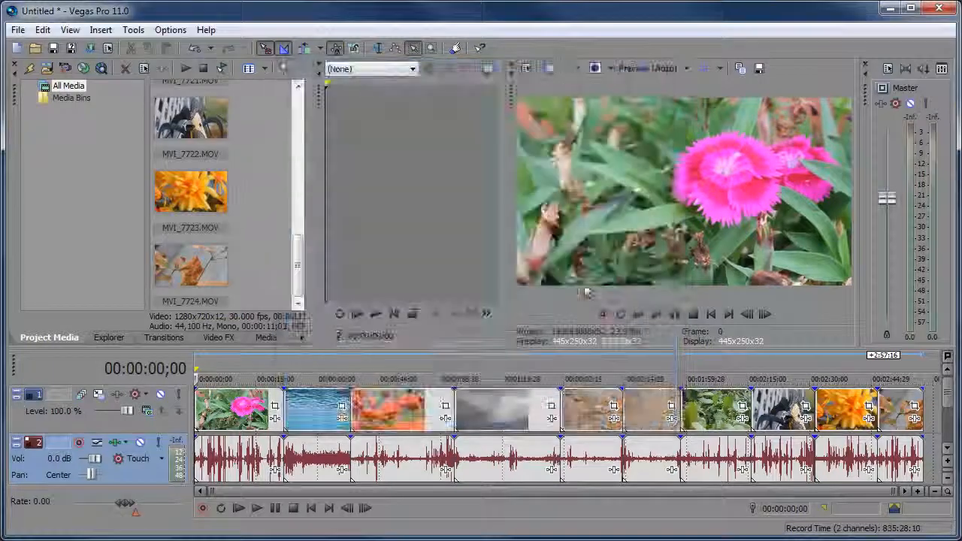
Try the Selection Edit tool by box-selecting groups of adjacent clips on both tracks, and clear the selection on the cloud clip
click(414, 48)
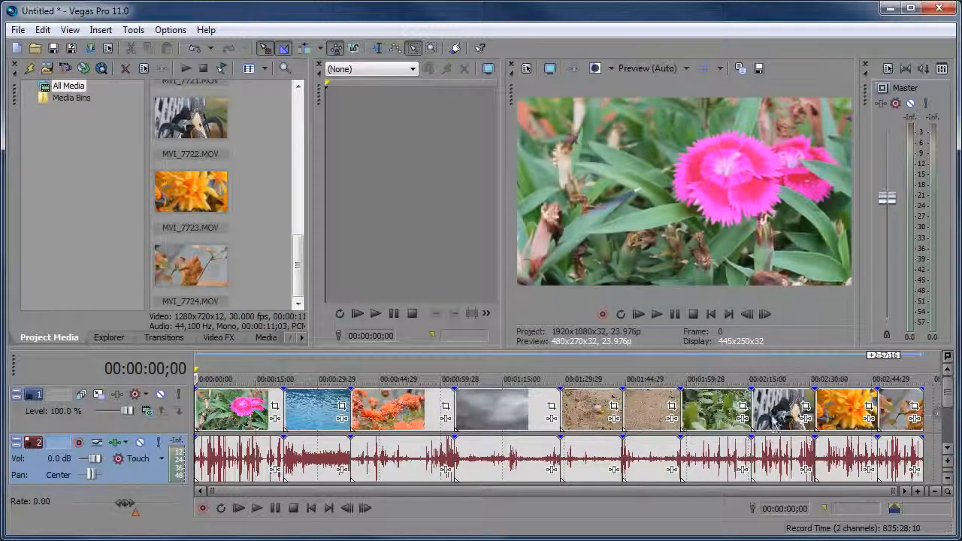
drag(775, 423, 559, 451)
drag(415, 401, 512, 458)
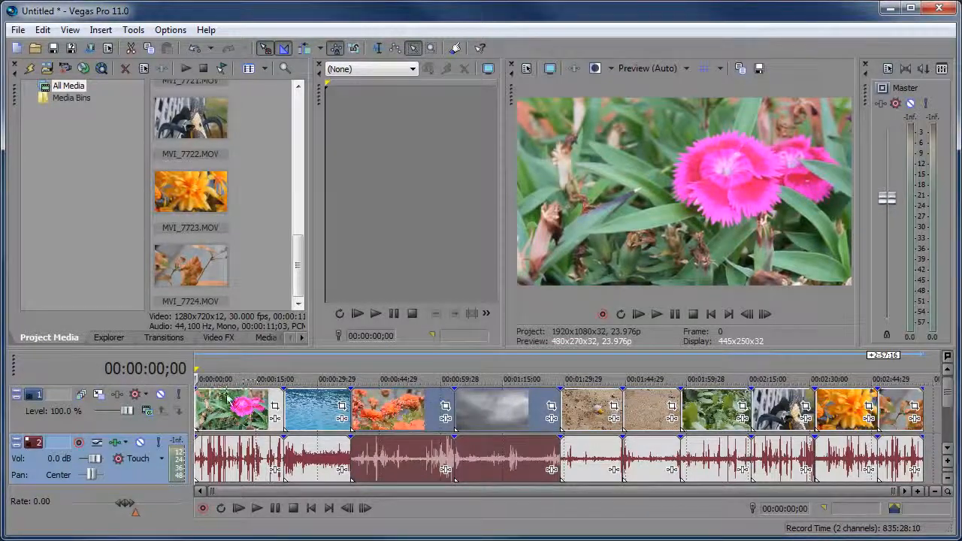
drag(227, 397, 316, 467)
drag(599, 416, 675, 476)
click(506, 410)
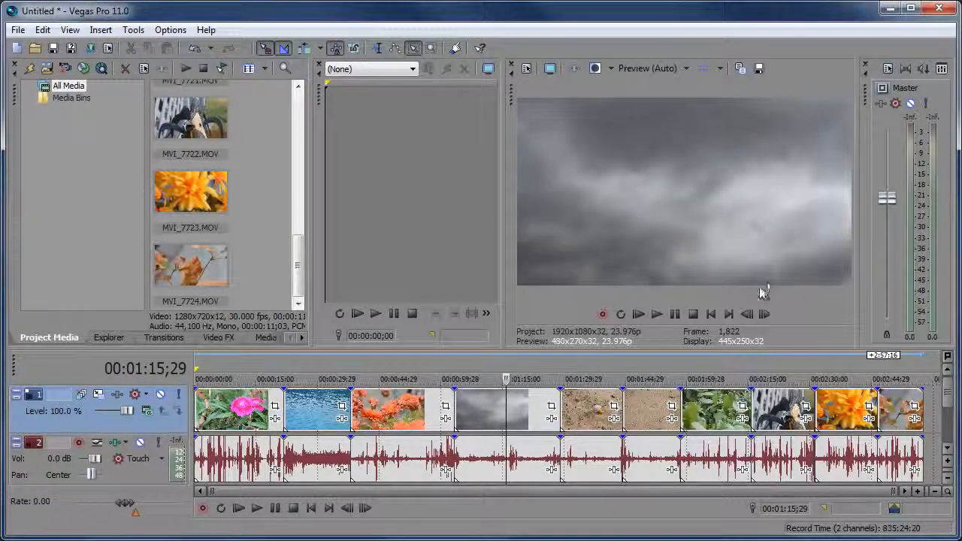
With the Normal Edit tool, move the playhead to 00:00:58;26 and select the cloud clip on the video track
click(379, 51)
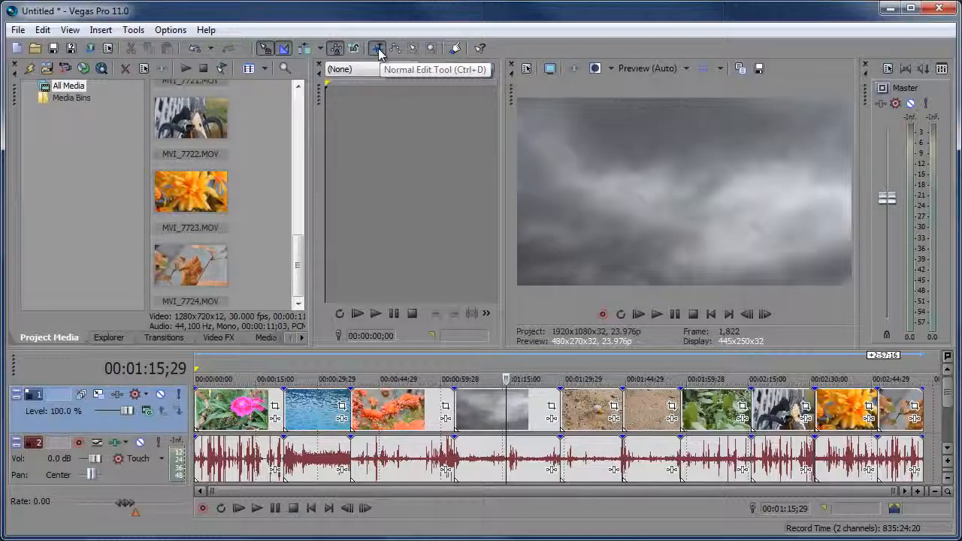
click(437, 377)
click(476, 412)
mouse_move(476, 412)
mouse_down()
mouse_move(454, 416)
mouse_move(474, 427)
mouse_up()
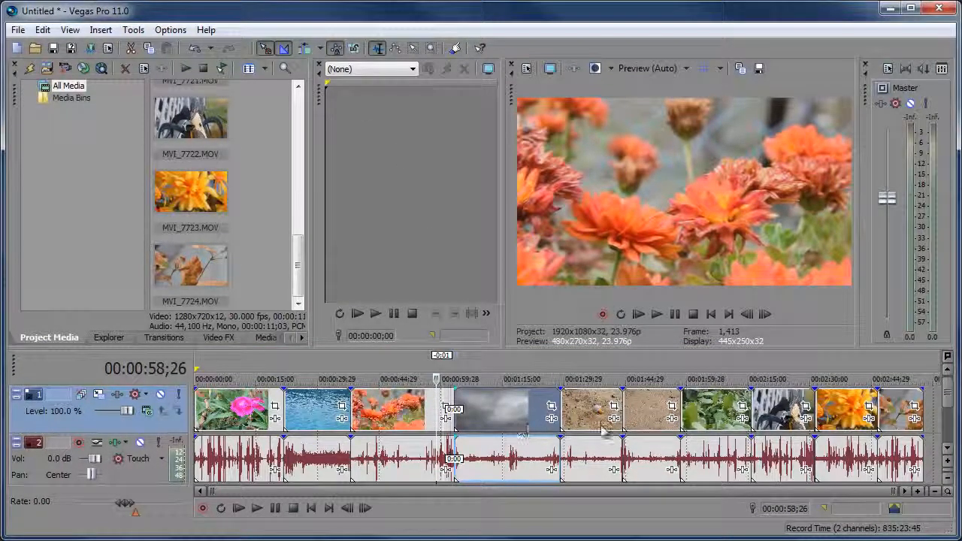
Try adding individual clips on both tracks to the selection, and select the range of audio events from the cloud clip through the last clip
ctrl+click(651, 420)
ctrl+click(714, 420)
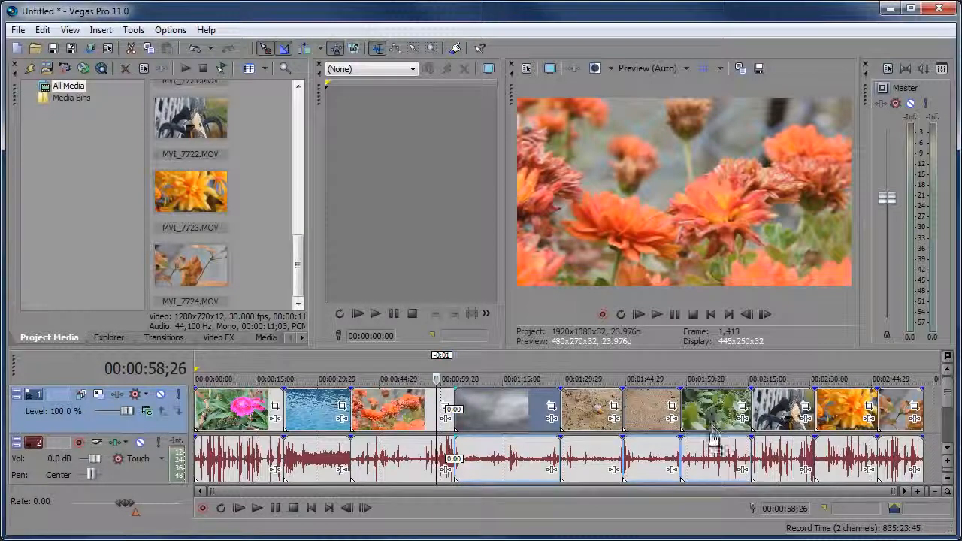
ctrl+click(708, 452)
ctrl+click(633, 469)
ctrl+click(783, 452)
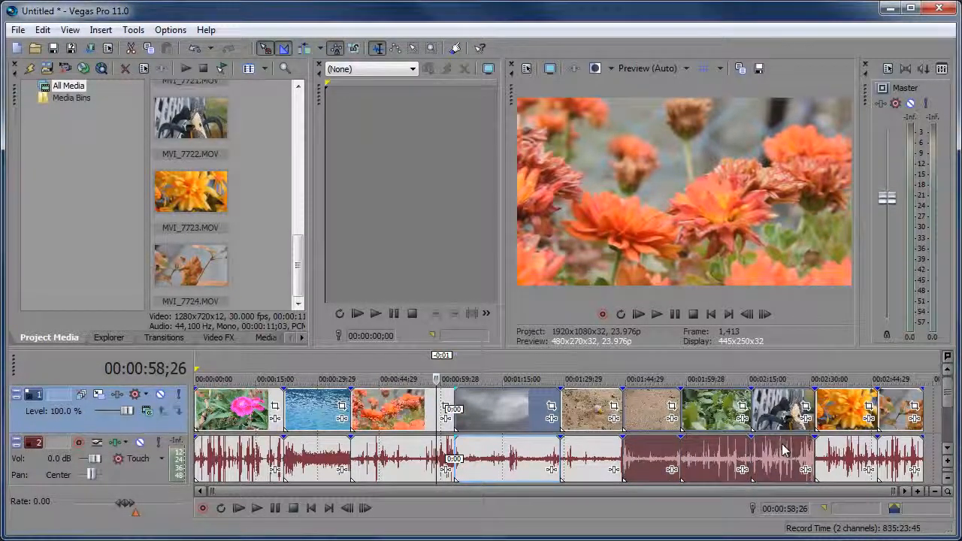
shift+click(840, 459)
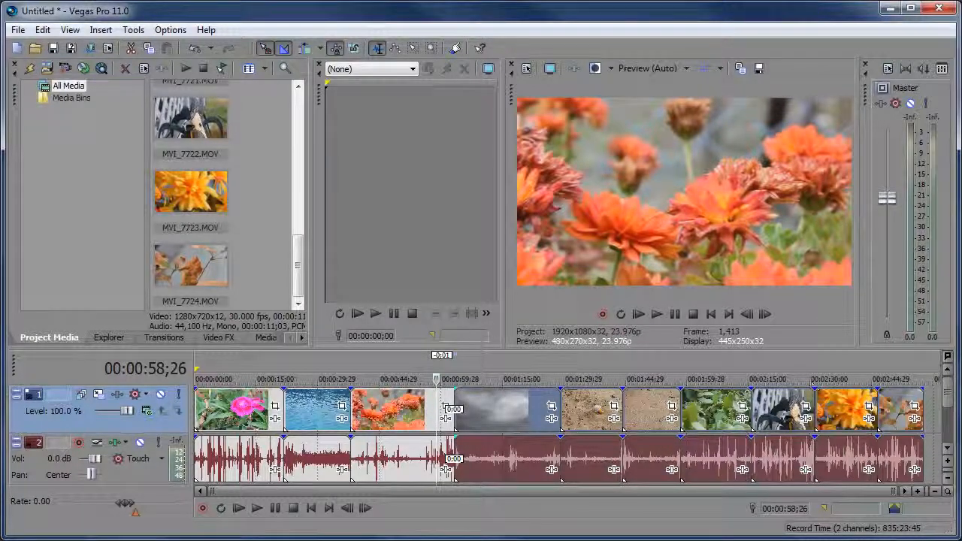
Insert a volume envelope on the audio track and shape it with added points near the pink flower clip's end, using the Envelope Edit tool
click(396, 49)
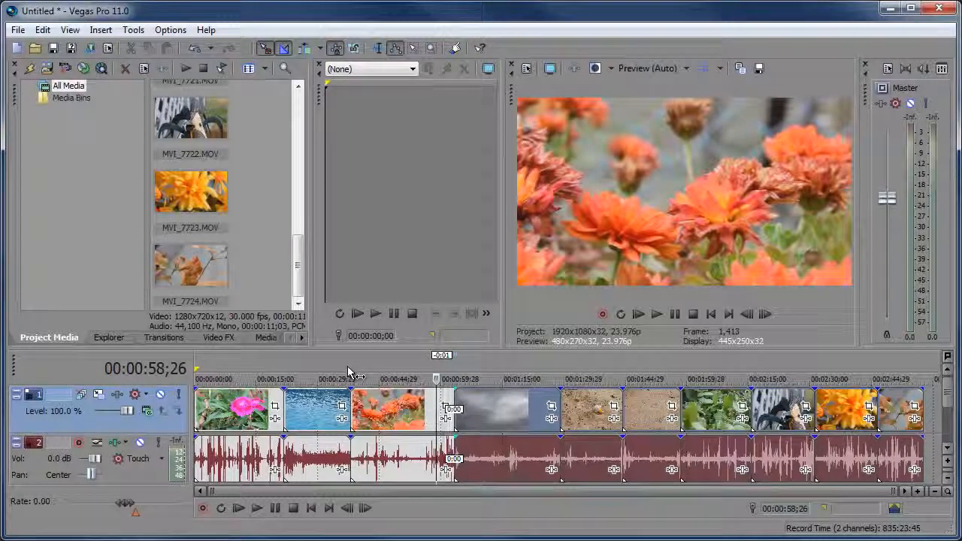
right_click(137, 481)
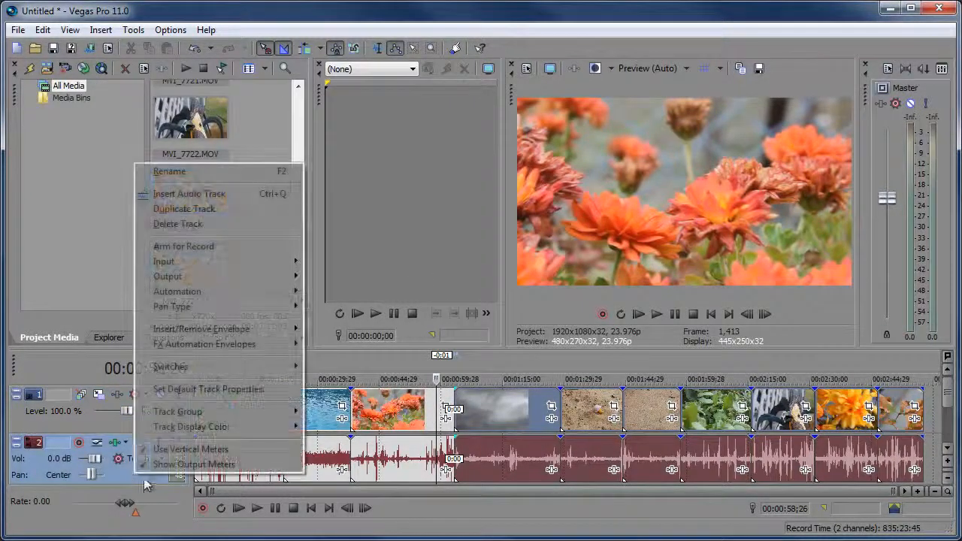
mouse_move(179, 335)
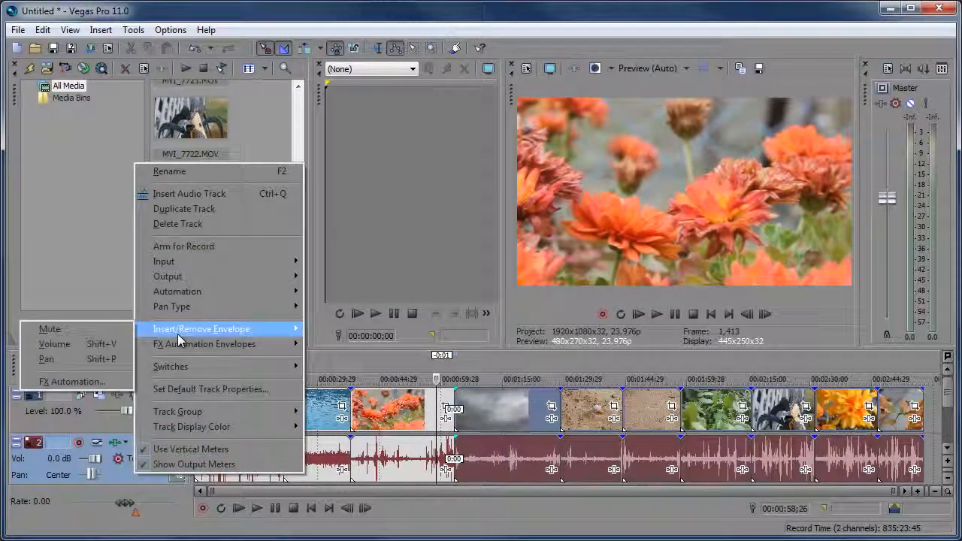
click(87, 344)
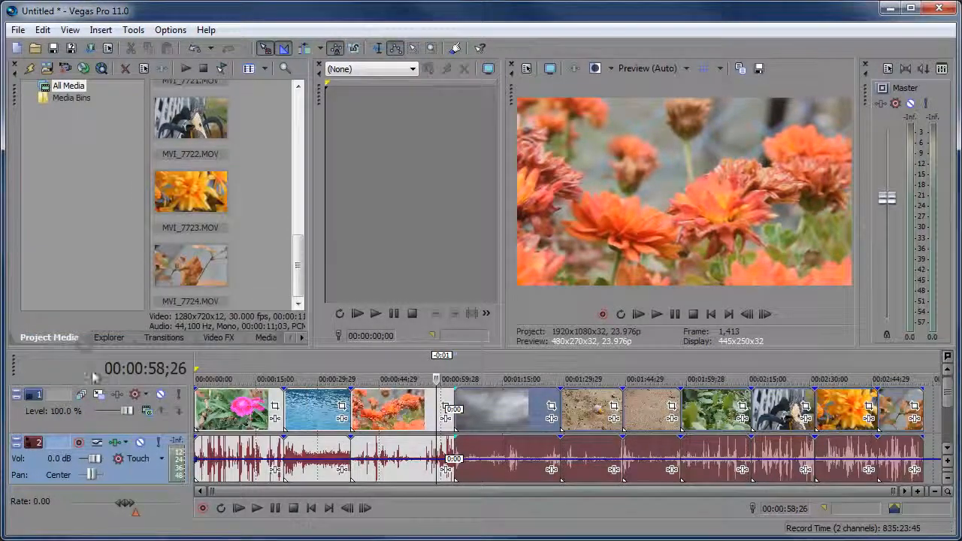
click(238, 470)
double_click(255, 460)
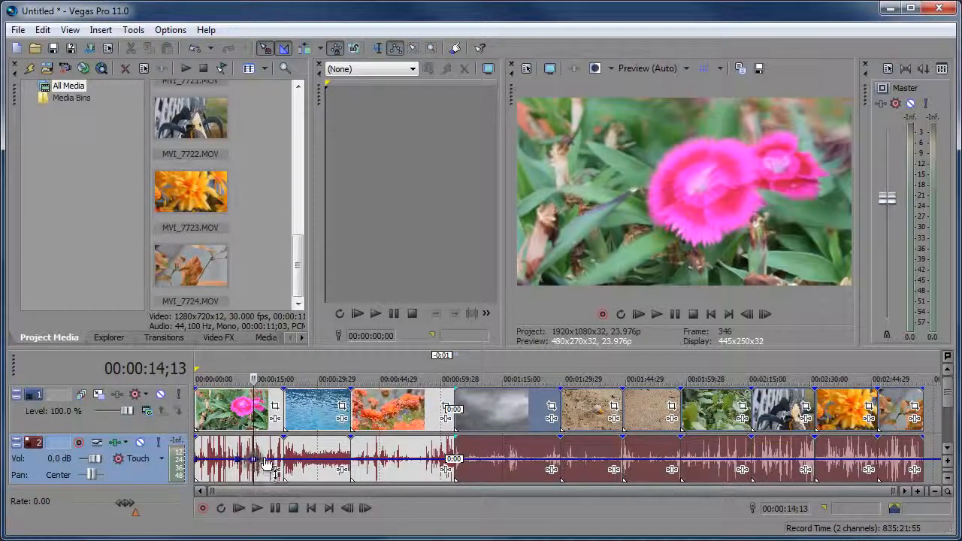
drag(255, 460, 256, 448)
double_click(269, 448)
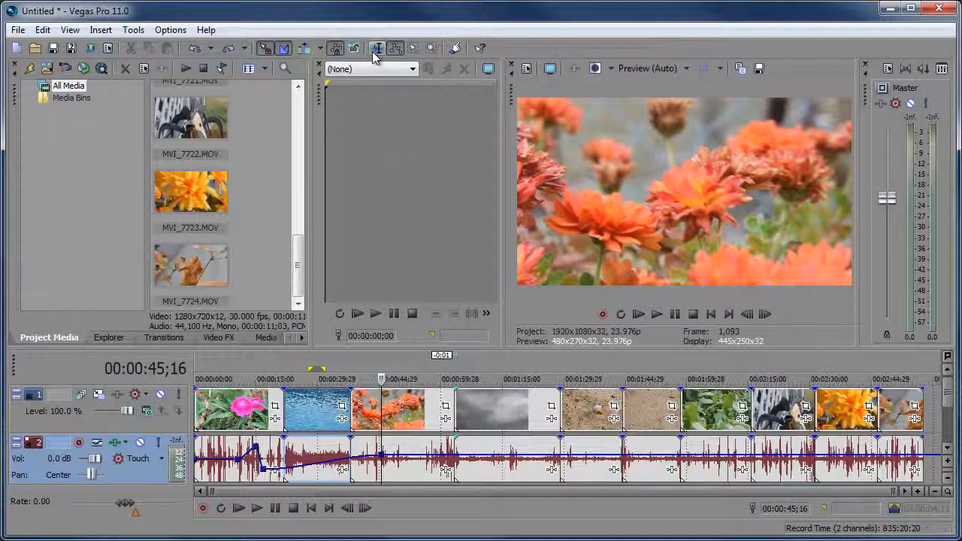
Remove the volume envelope from the audio track with the Normal Edit tool active
right_click(141, 474)
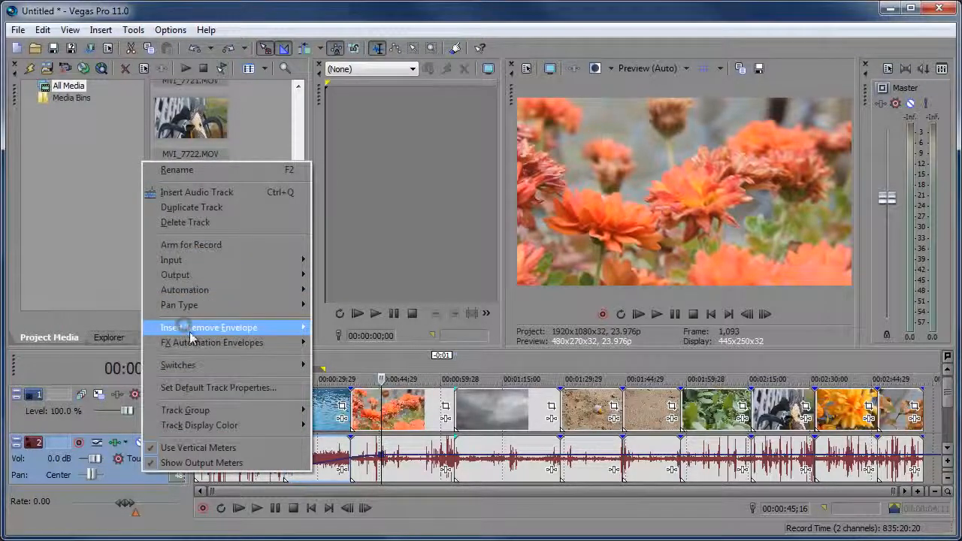
mouse_move(185, 327)
click(79, 343)
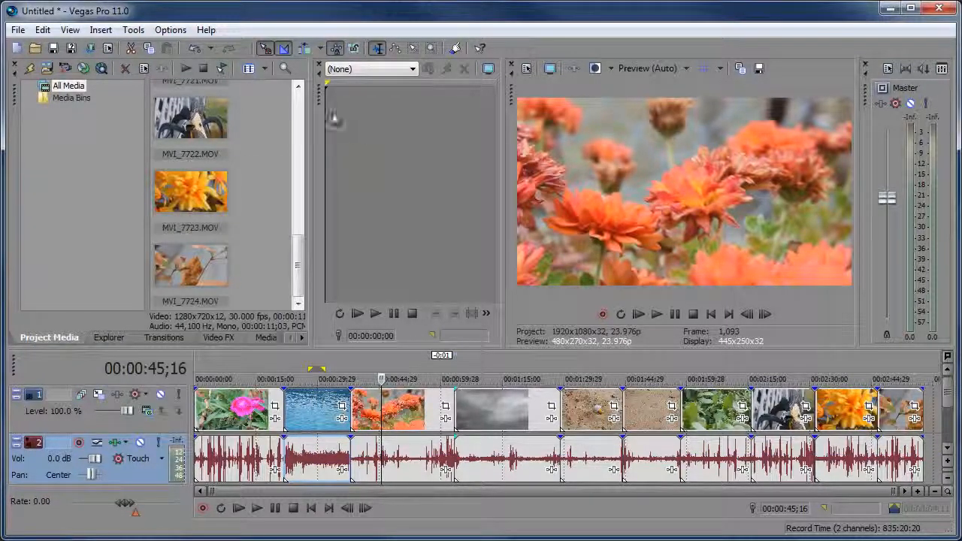
Delete all clips from the cloud clip through the last leaf clip, and spread the remaining three clips apart with gaps between them
click(354, 48)
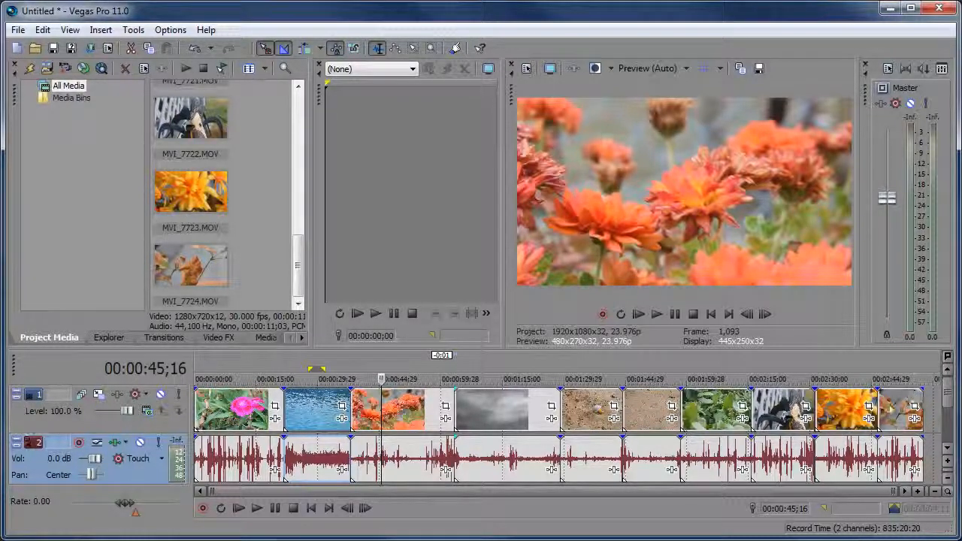
click(888, 410)
shift+click(517, 423)
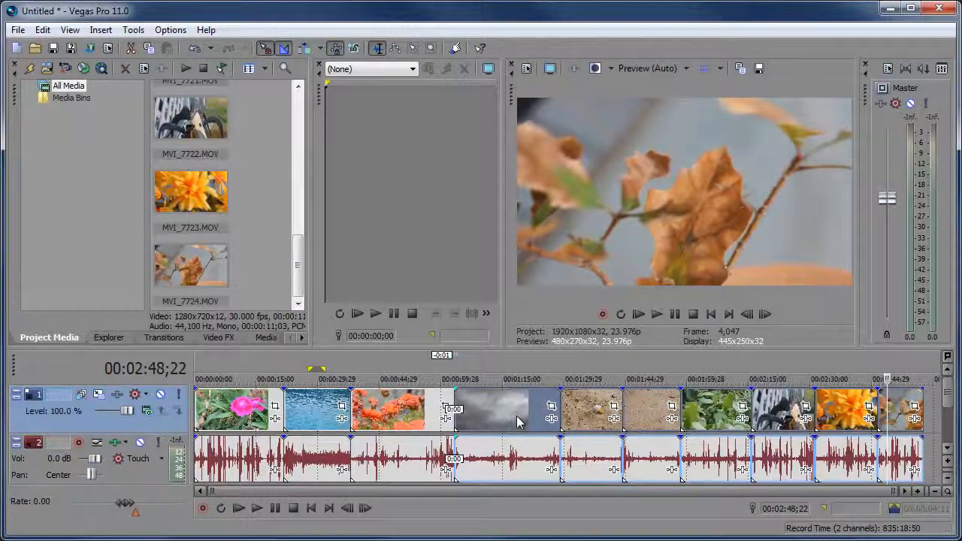
key(Delete)
drag(399, 412, 530, 412)
drag(304, 412, 365, 440)
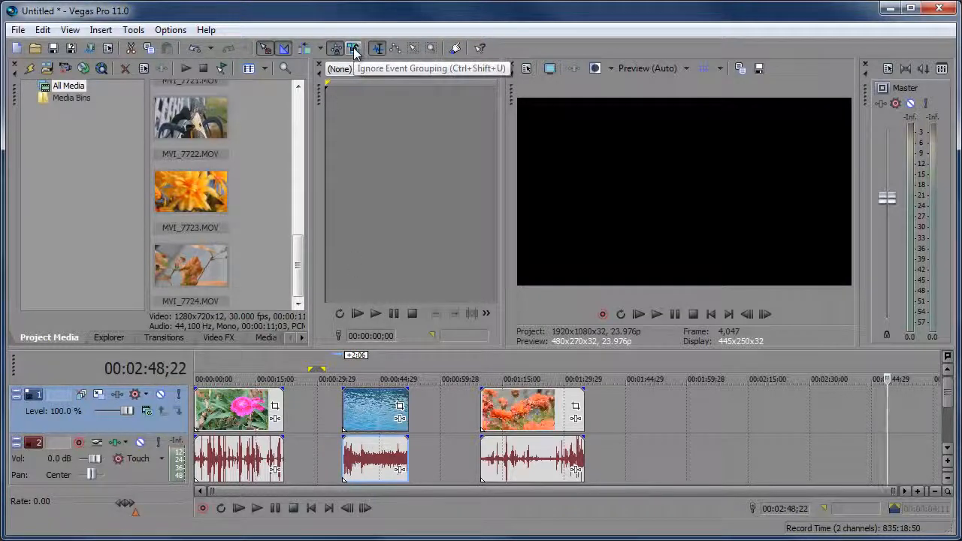
Ignore event grouping and shift the water clip's video and audio events separately so they no longer line up
click(355, 51)
drag(366, 421, 397, 423)
drag(378, 460, 402, 471)
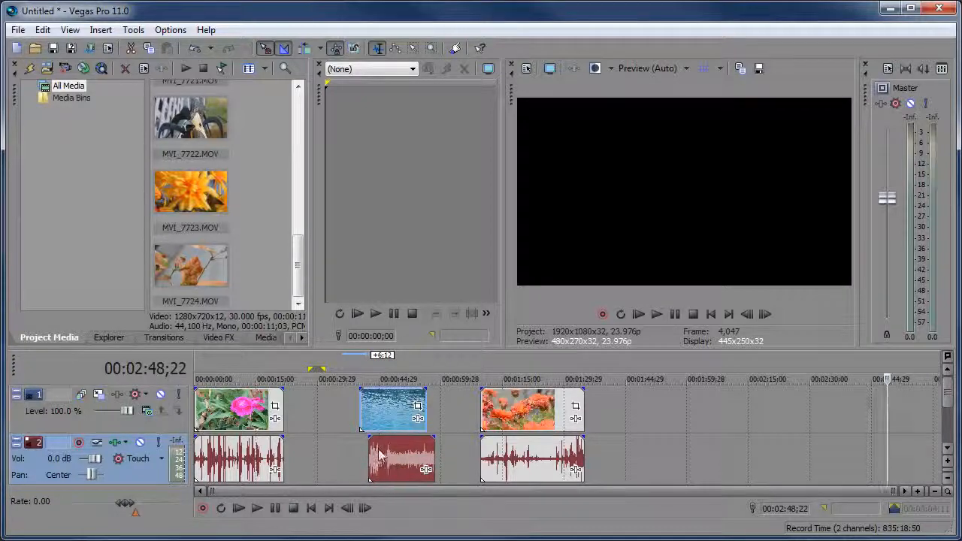
Realign the water clip's audio with its video while ignoring event grouping, and move the pair as a group along the timeline
drag(382, 420, 358, 442)
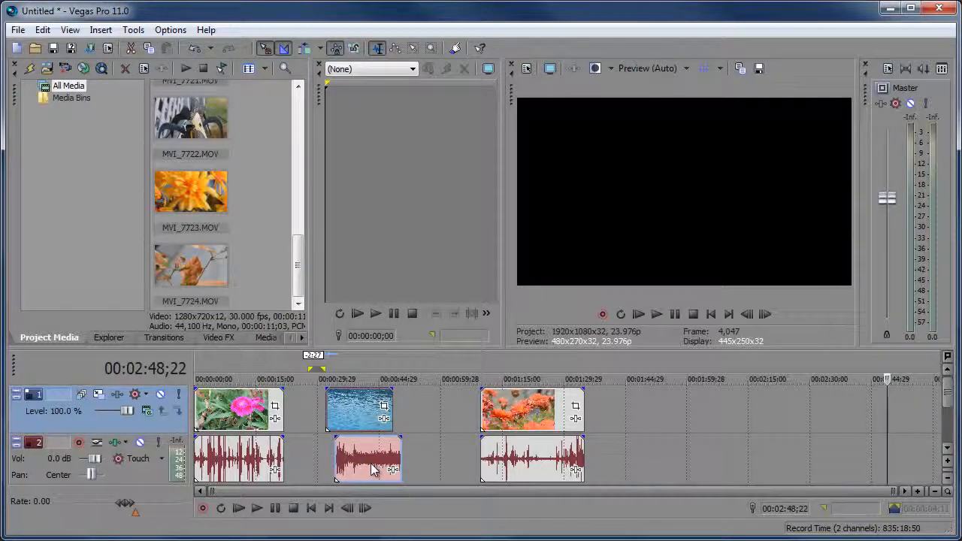
mouse_move(373, 469)
mouse_down()
mouse_move(331, 465)
mouse_move(378, 457)
mouse_up()
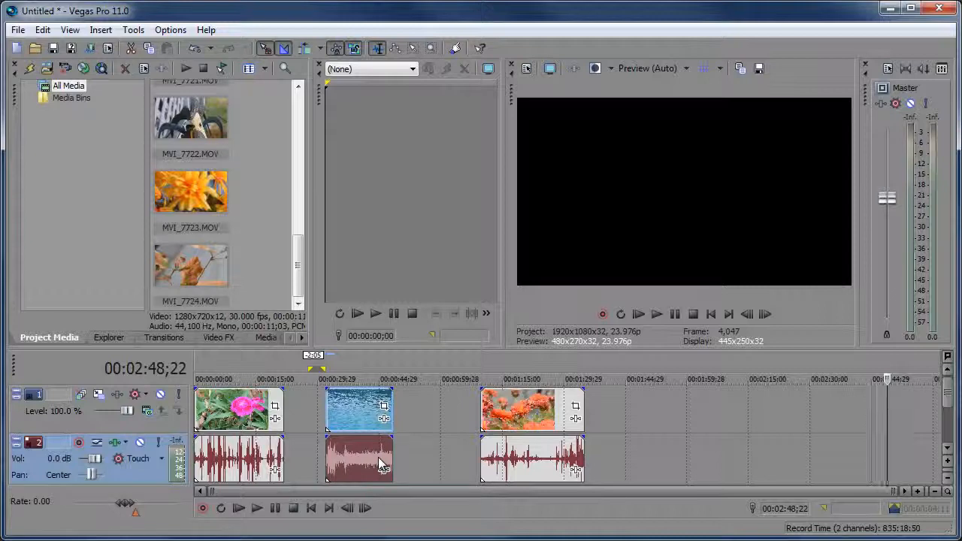
drag(344, 434, 386, 421)
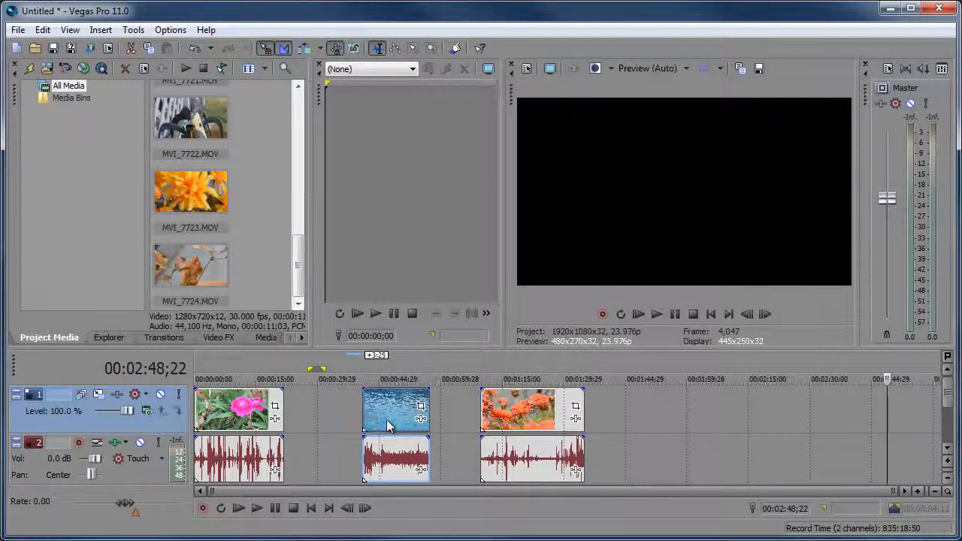
Turn on Auto Ripple and shorten the pink flower clip from its end so the following clips shift earlier
click(323, 51)
click(321, 53)
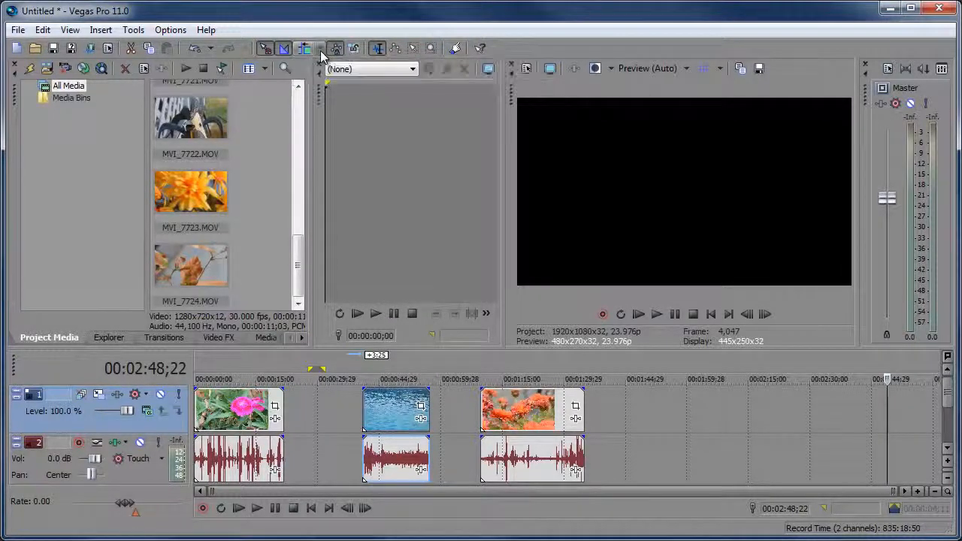
click(304, 50)
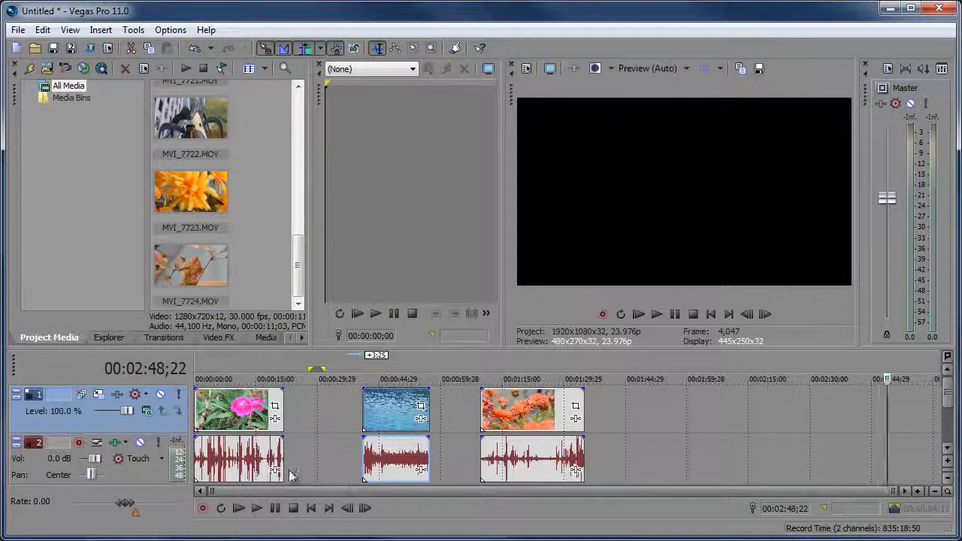
mouse_move(247, 430)
mouse_down()
mouse_move(379, 431)
mouse_move(245, 431)
mouse_up()
drag(400, 421, 256, 413)
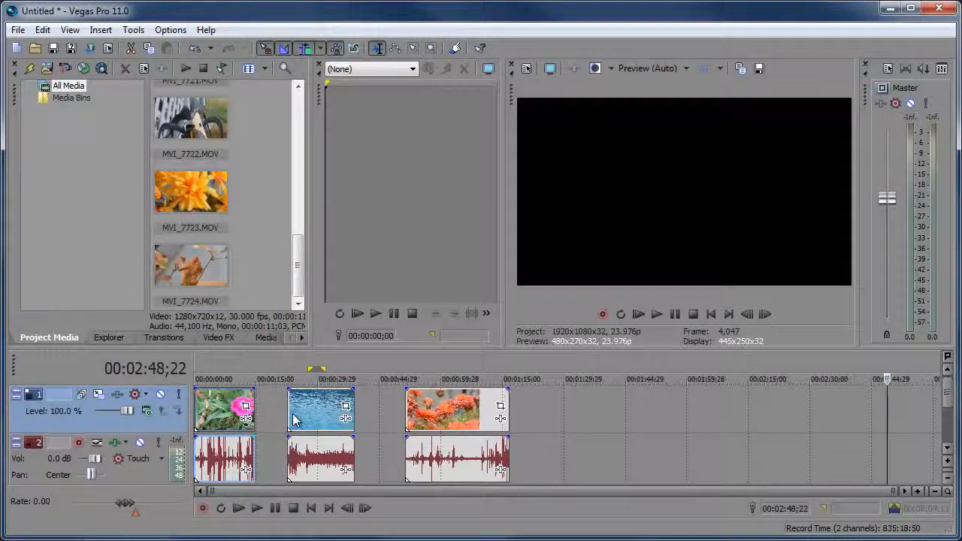
Extend the pink flower clip's end until it meets the water clip, and move the orange flower clip about 6:17 earlier
drag(308, 431, 278, 423)
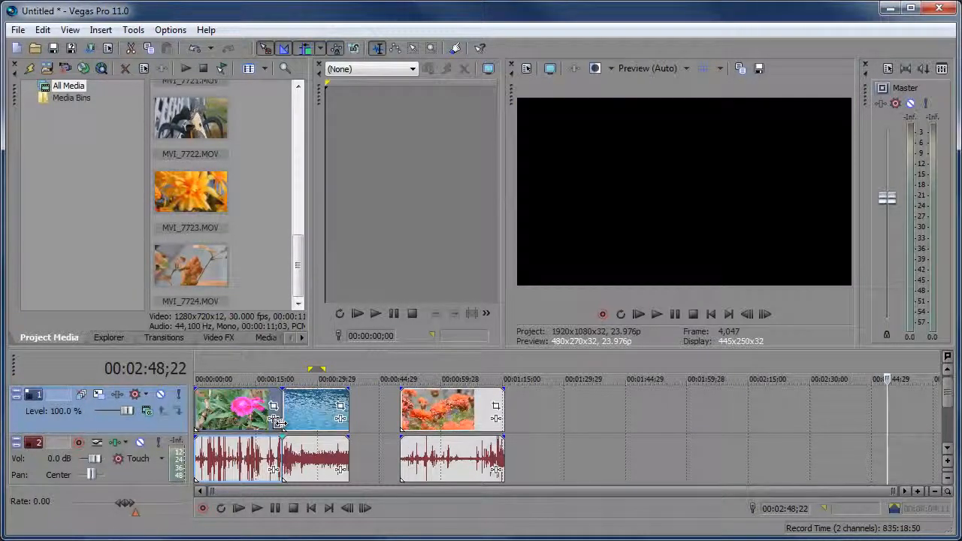
drag(434, 425, 407, 425)
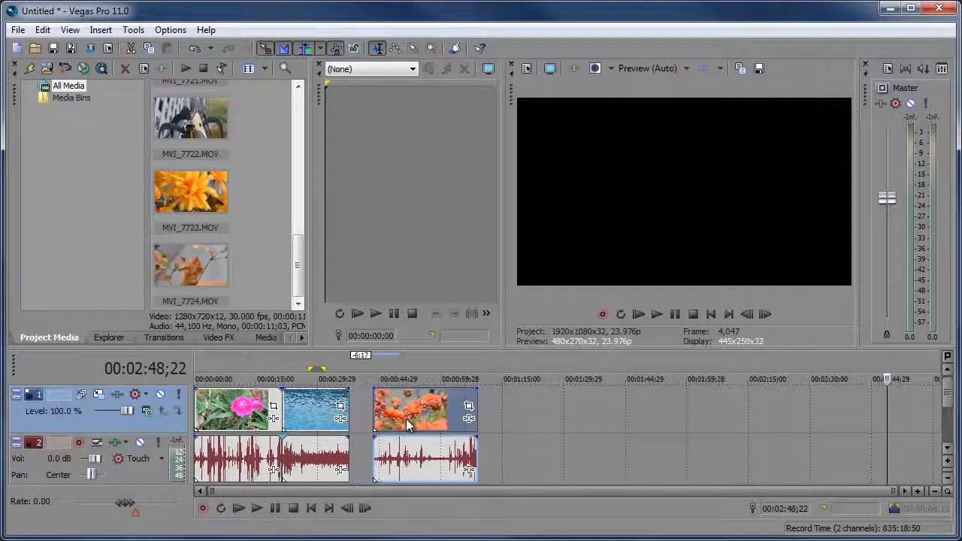
mouse_move(246, 425)
mouse_down()
mouse_move(319, 426)
mouse_move(242, 426)
mouse_up()
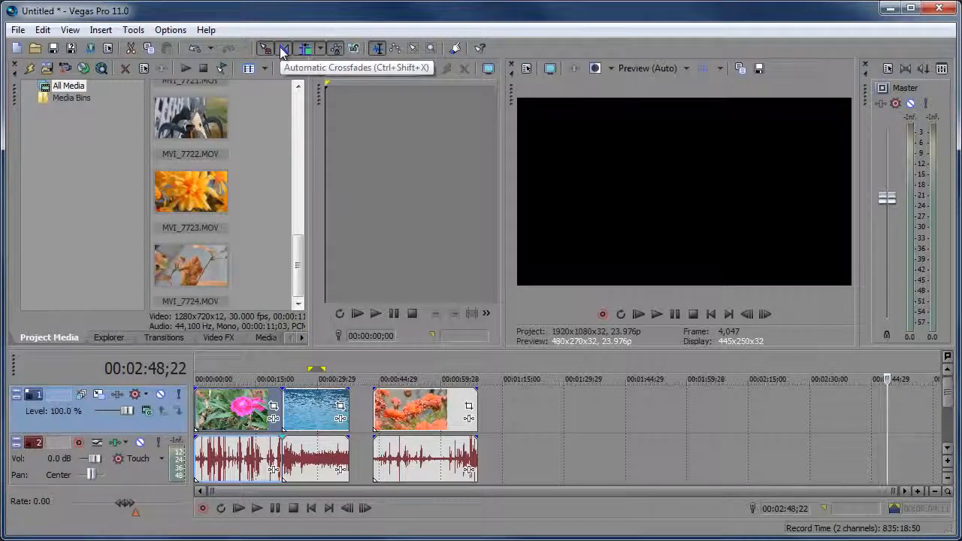
With automatic crossfades on and Auto Ripple off, overlap the orange flower clip onto the water clip's end by about 6:10
click(283, 50)
drag(421, 423, 370, 423)
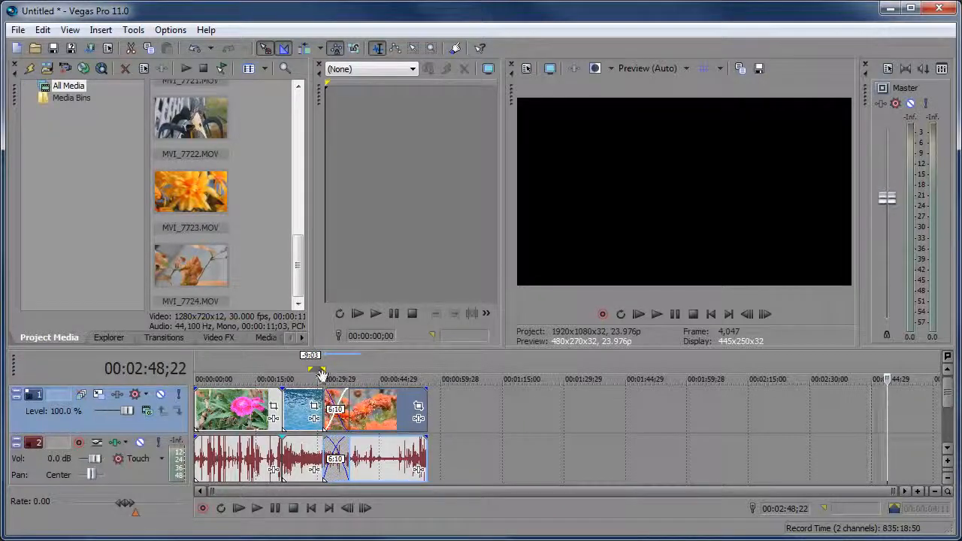
Play the crossfade from the start of the overlap, and move the orange flower clip later to shorten the overlap to about 3:01
click(322, 374)
key(space)
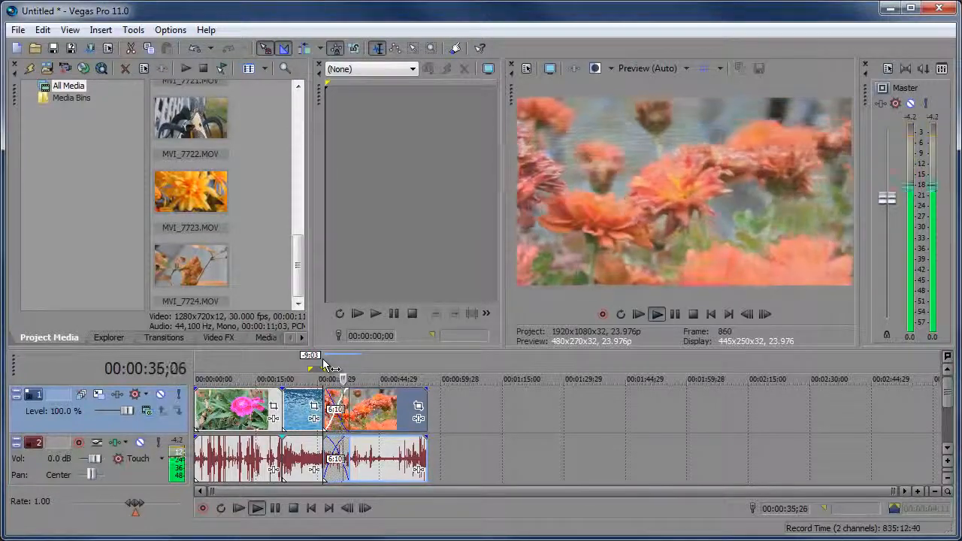
key(space)
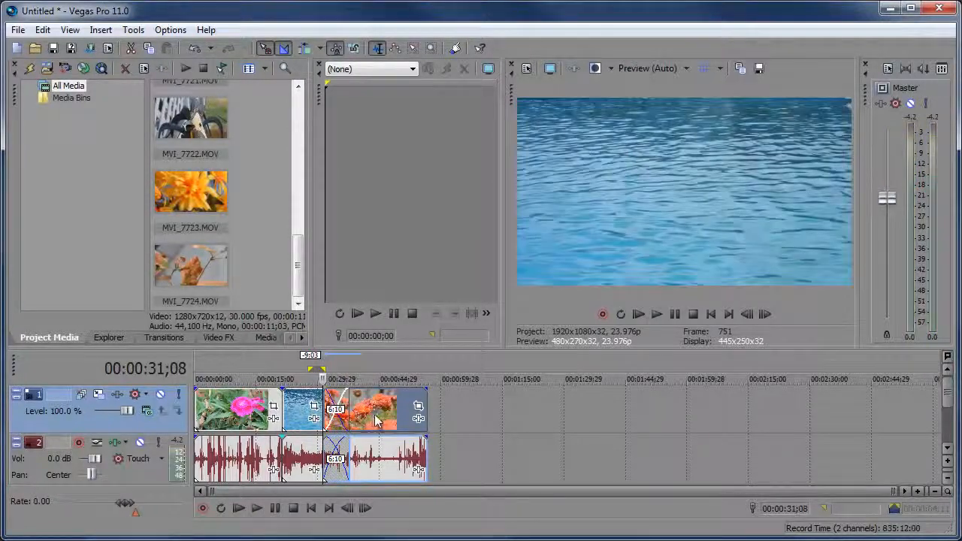
drag(376, 421, 385, 288)
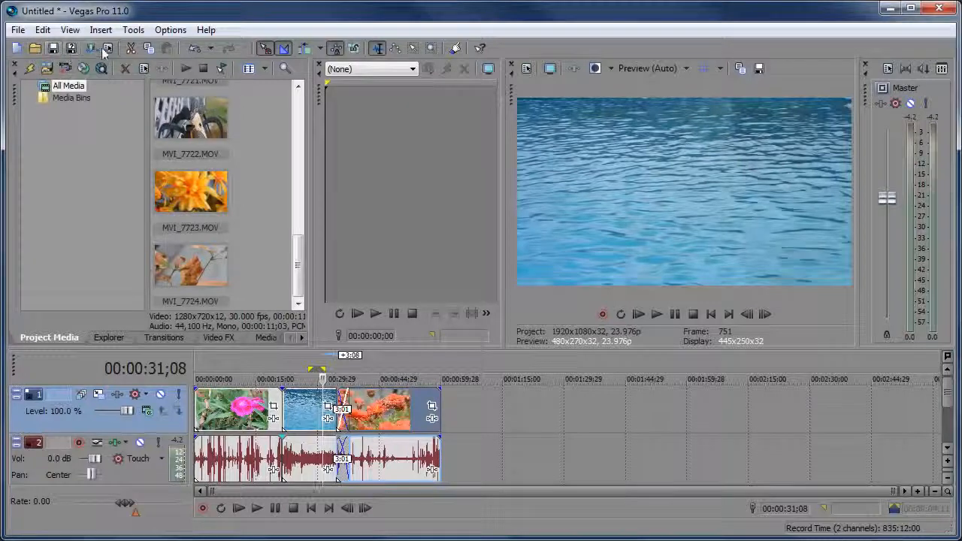
Try the What's This help on the video preview, and open the help contents and index
click(480, 53)
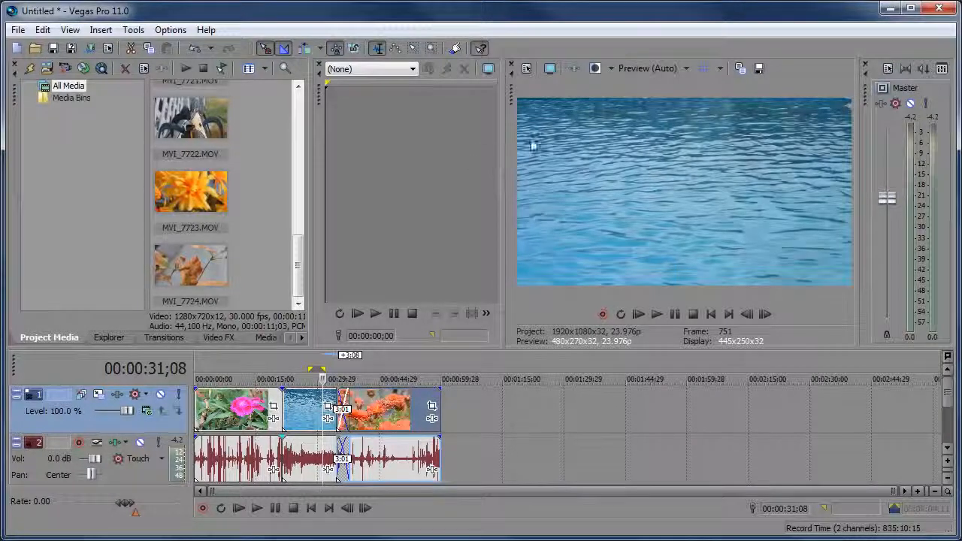
click(551, 136)
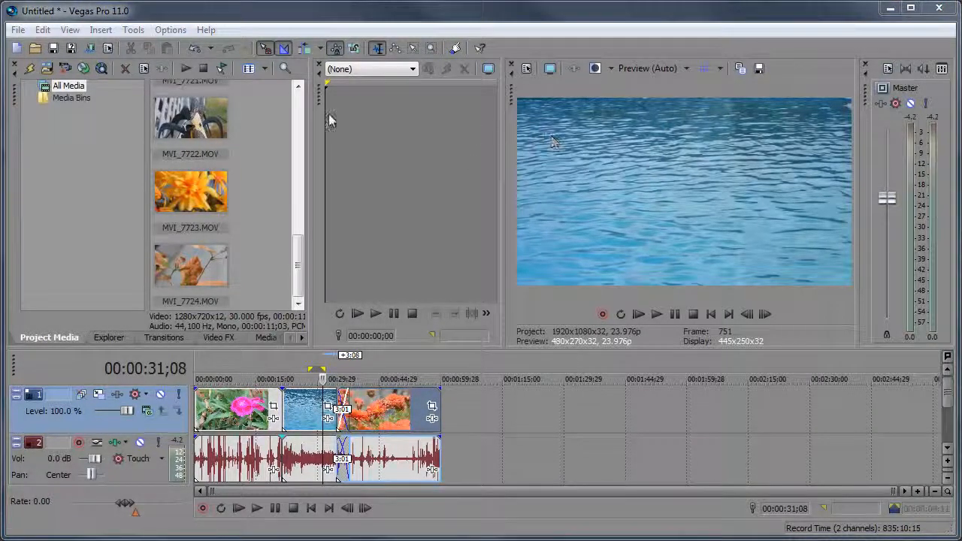
click(205, 32)
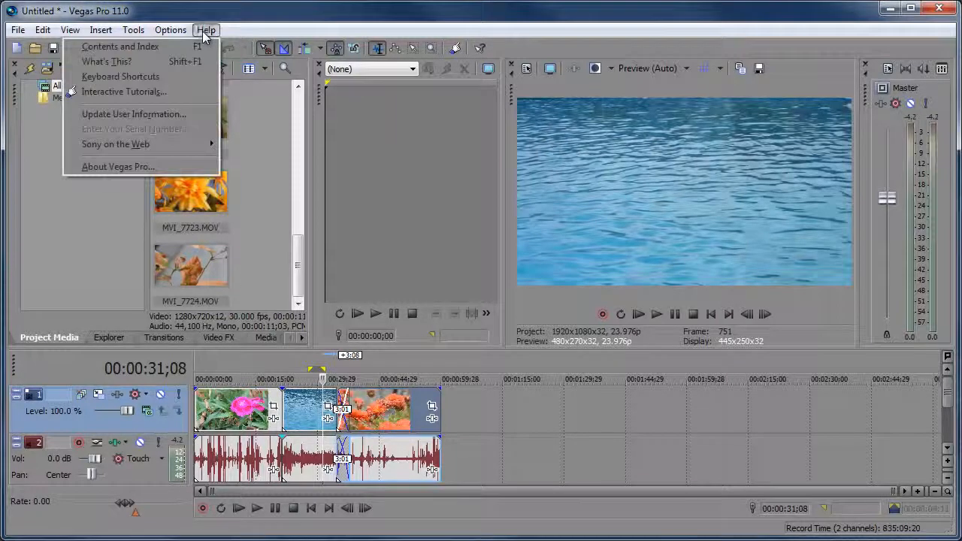
click(199, 46)
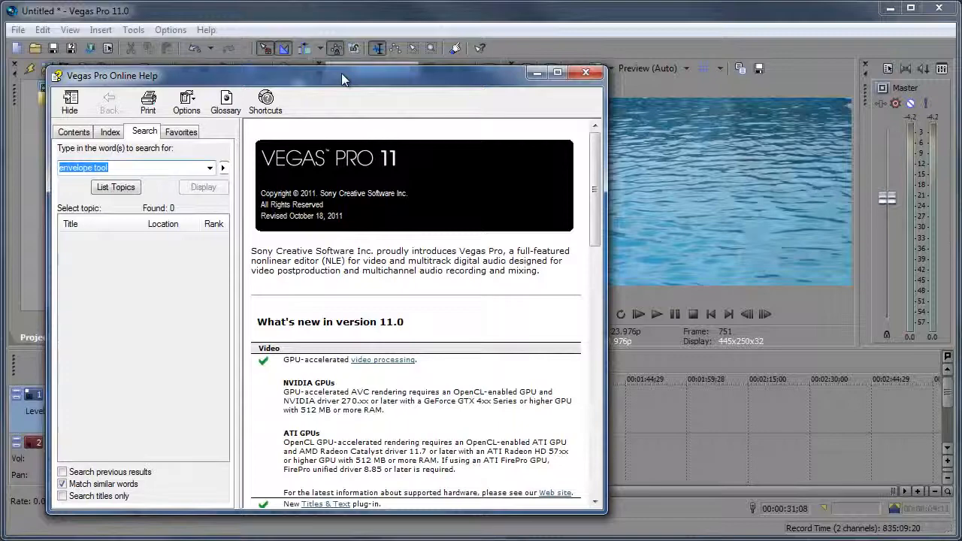
Look up the Video Preview window's help page with What's This, read through it, and close the help window
click(478, 50)
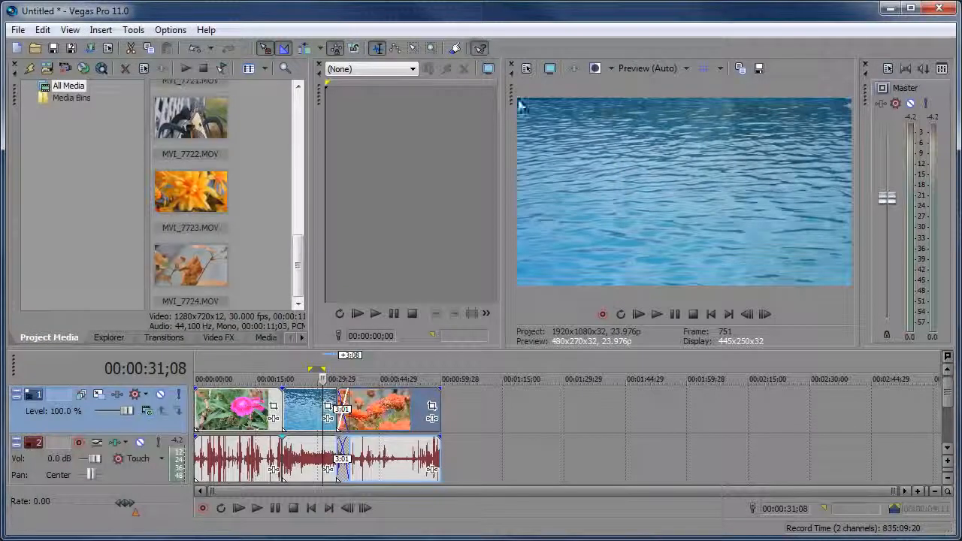
click(604, 161)
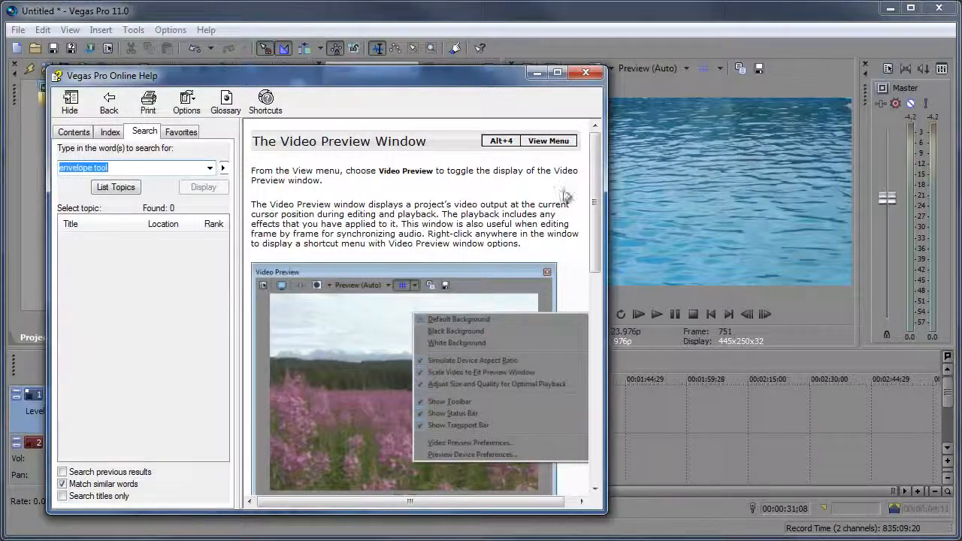
drag(594, 171, 595, 151)
click(585, 72)
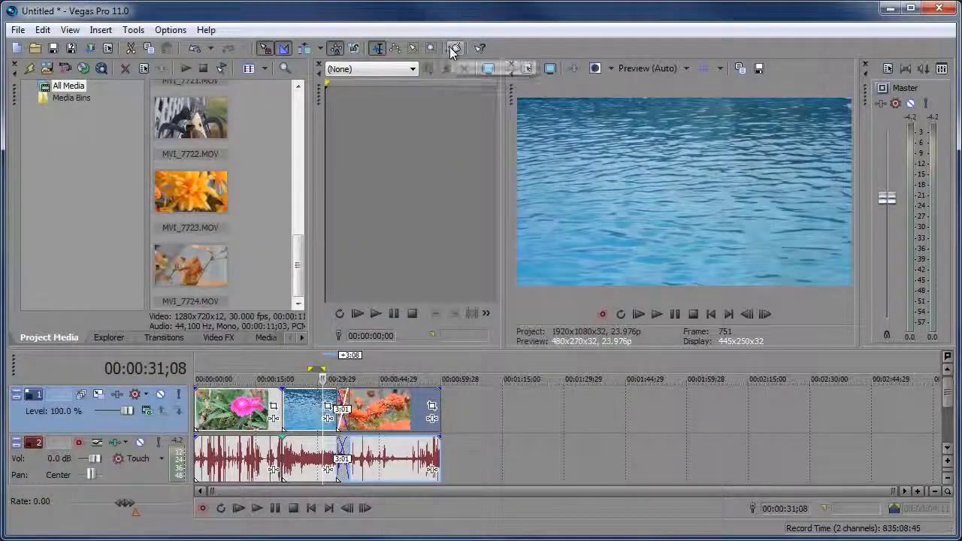
Open the interactive tutorials, look at the start of "How to Add Media to the Timeline", and quit the tutorial
click(453, 50)
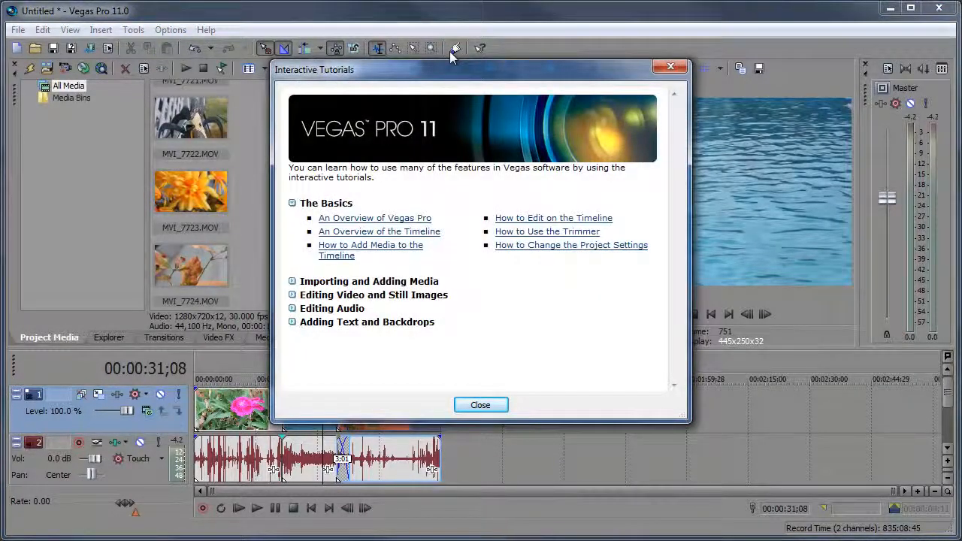
click(380, 249)
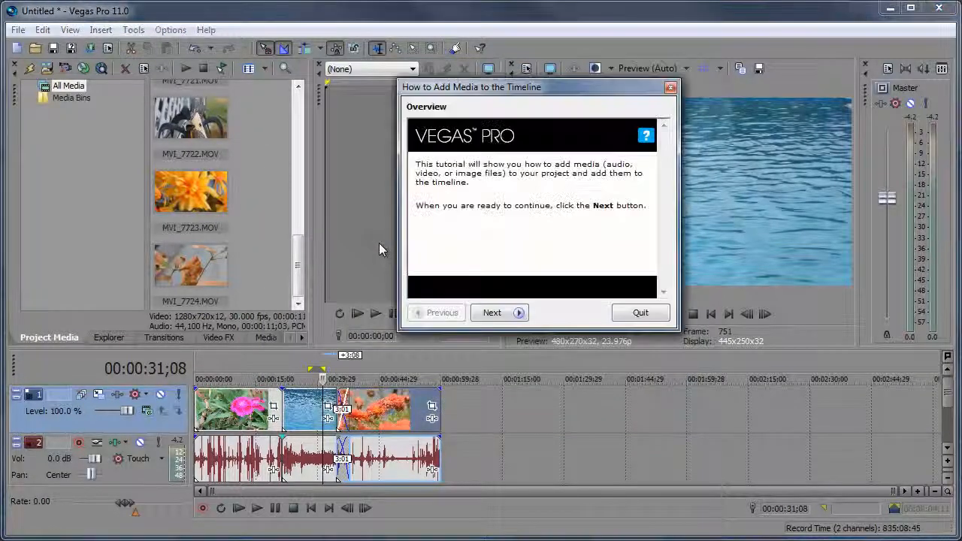
click(514, 319)
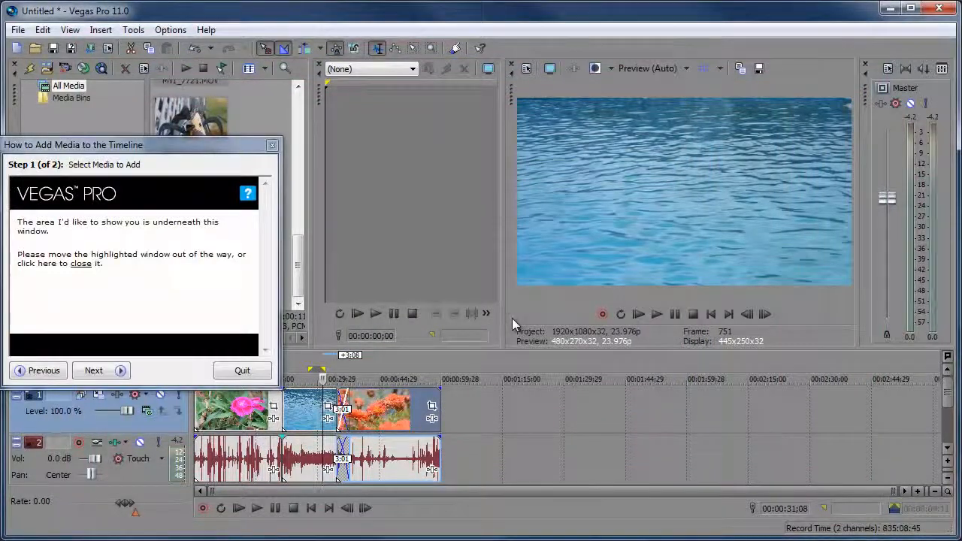
click(240, 370)
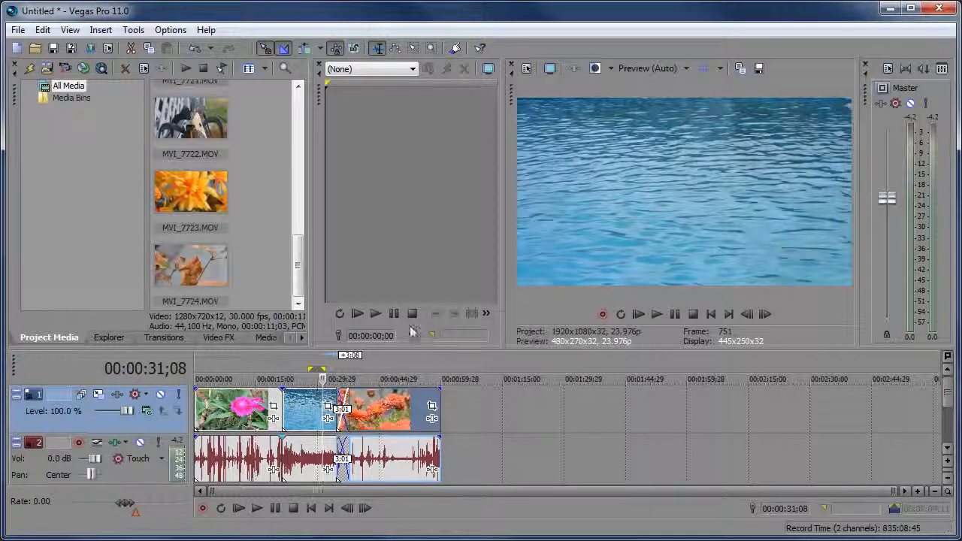
Add the Sony Color Corrector effect to the water clip on the timeline
click(328, 421)
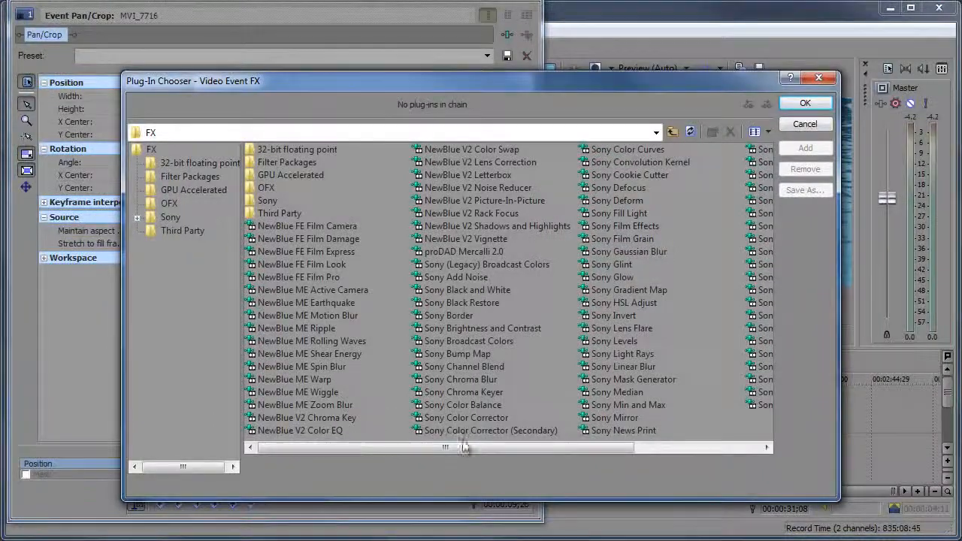
double_click(451, 418)
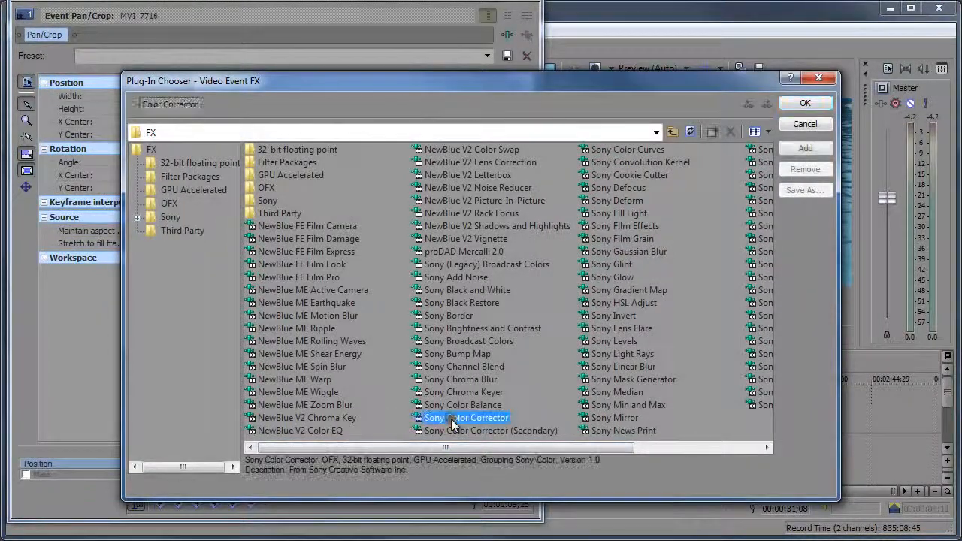
click(811, 105)
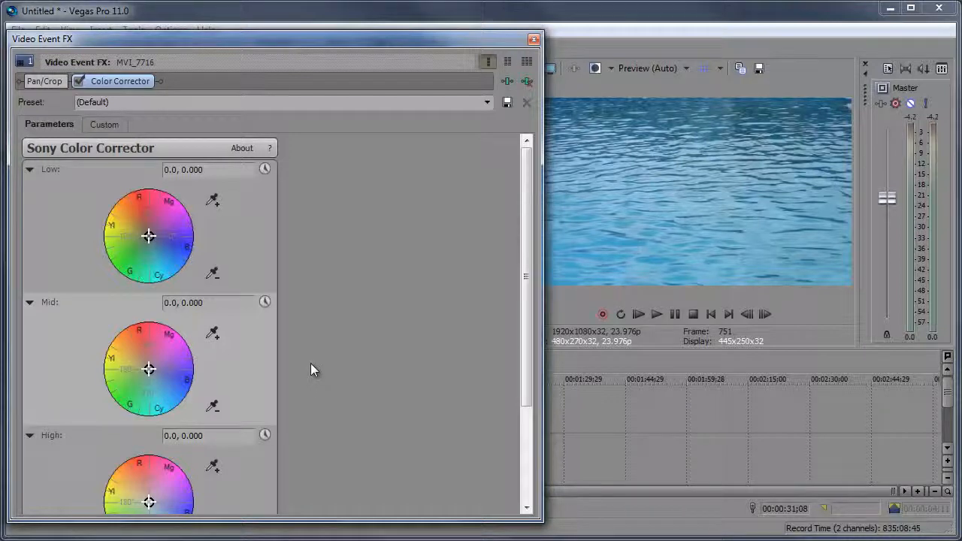
Try the Café AuLait and Coral Reef presets in the Color Corrector, settle on (RP-1) Film-like, and close the effect window
click(487, 104)
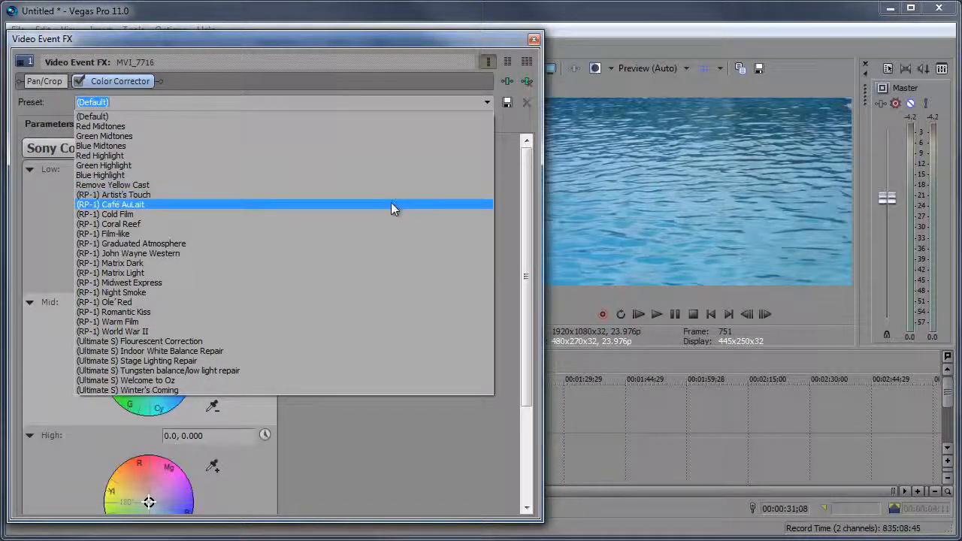
click(391, 204)
click(487, 103)
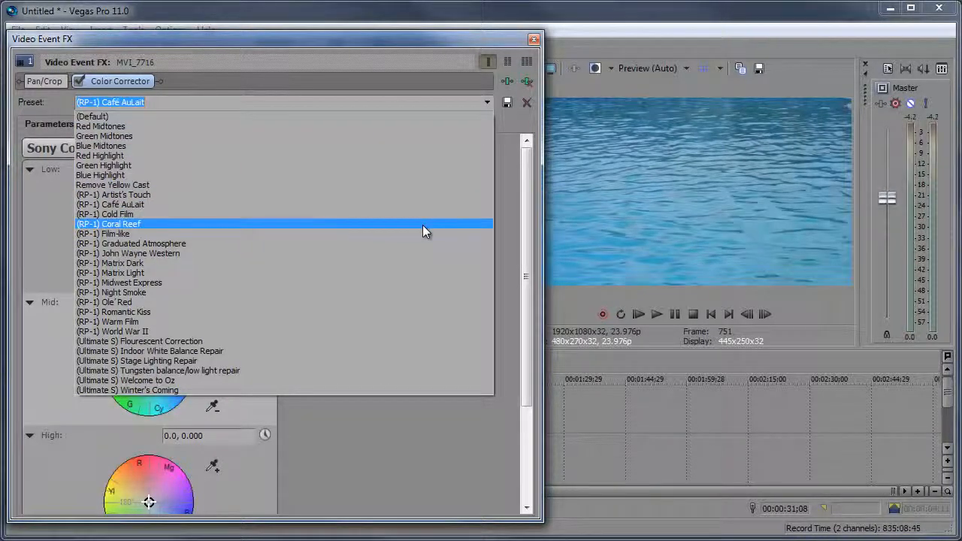
click(423, 225)
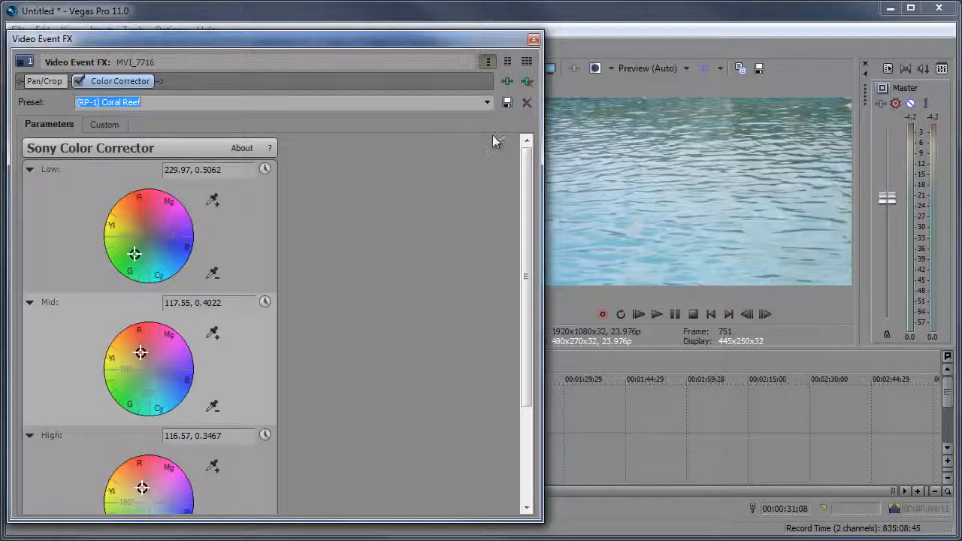
click(488, 105)
click(426, 227)
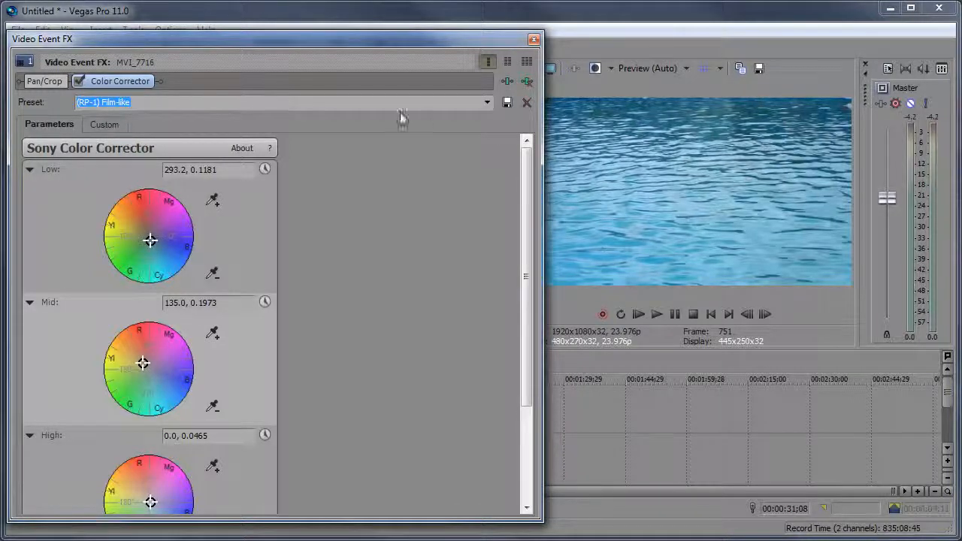
click(534, 40)
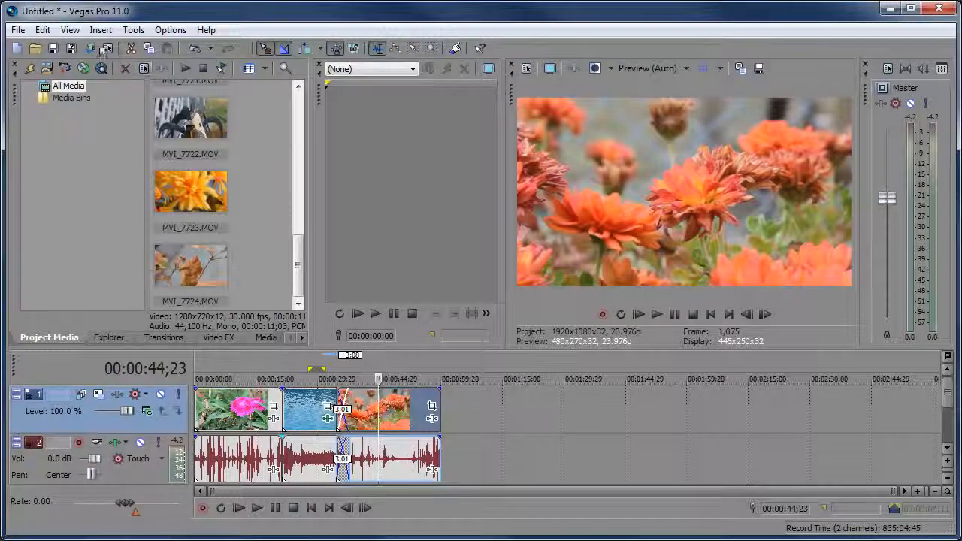
Show the audio bus tracks and enlarge the timeline area so the video and audio tracks fit above the master bus
click(70, 31)
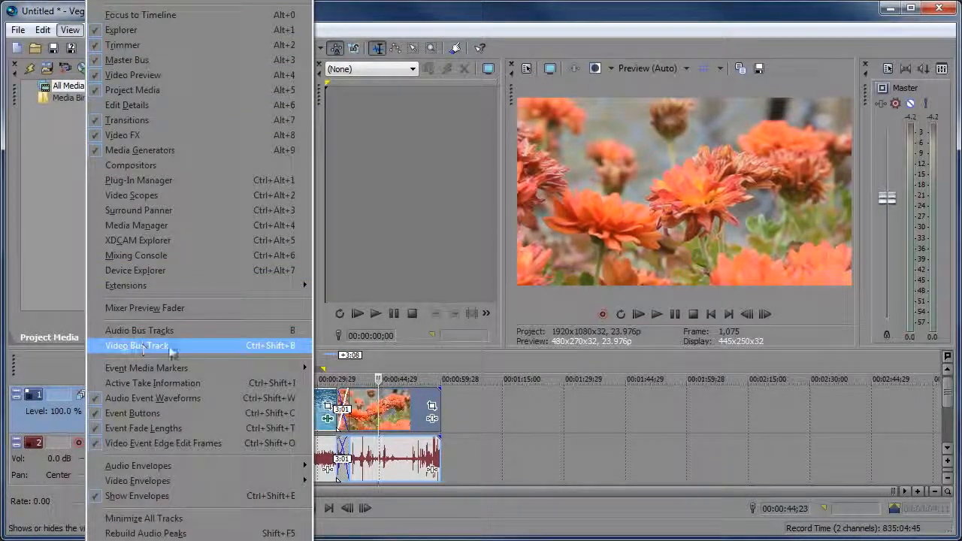
click(471, 26)
key(b)
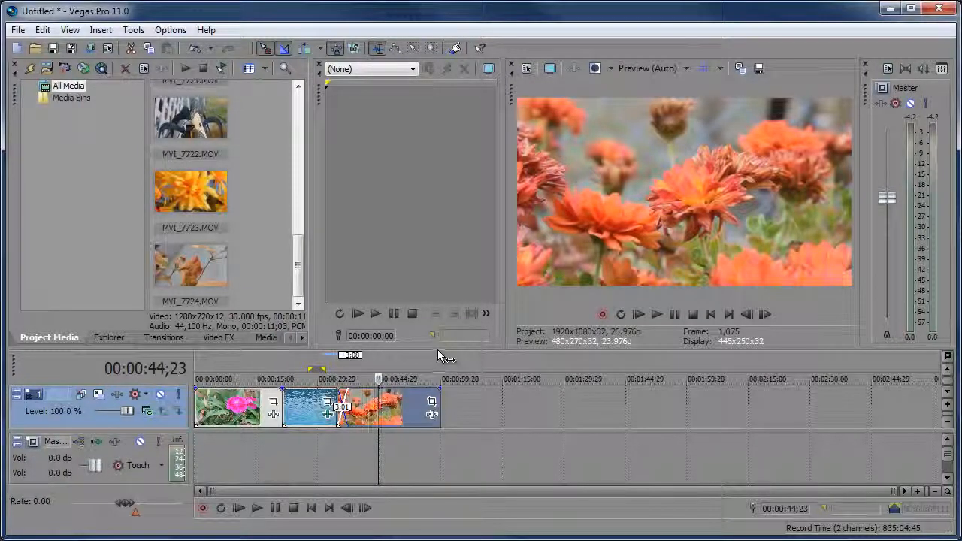
drag(438, 348, 438, 180)
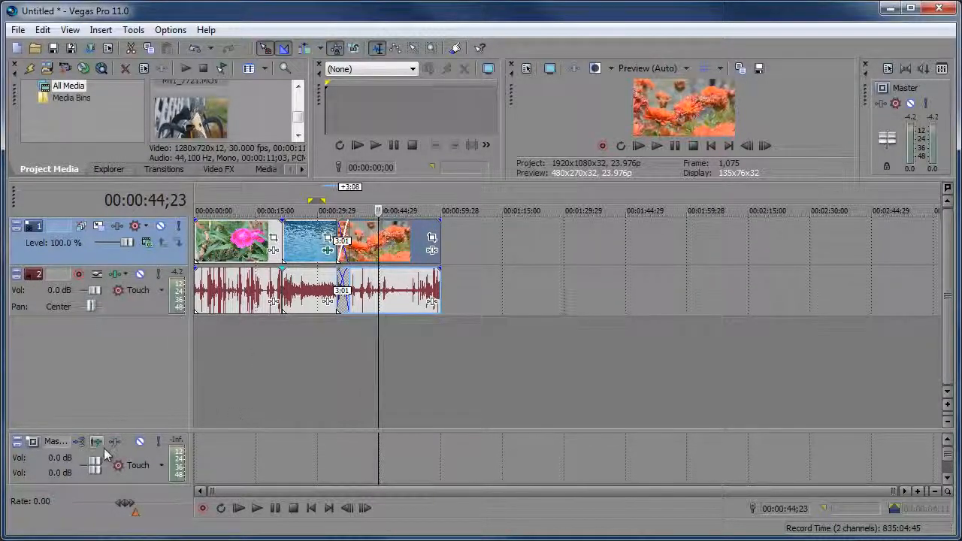
Lower the master bus track's volume to -8.9 dB, and play part of the orange flower clip to hear the change
drag(99, 464, 90, 465)
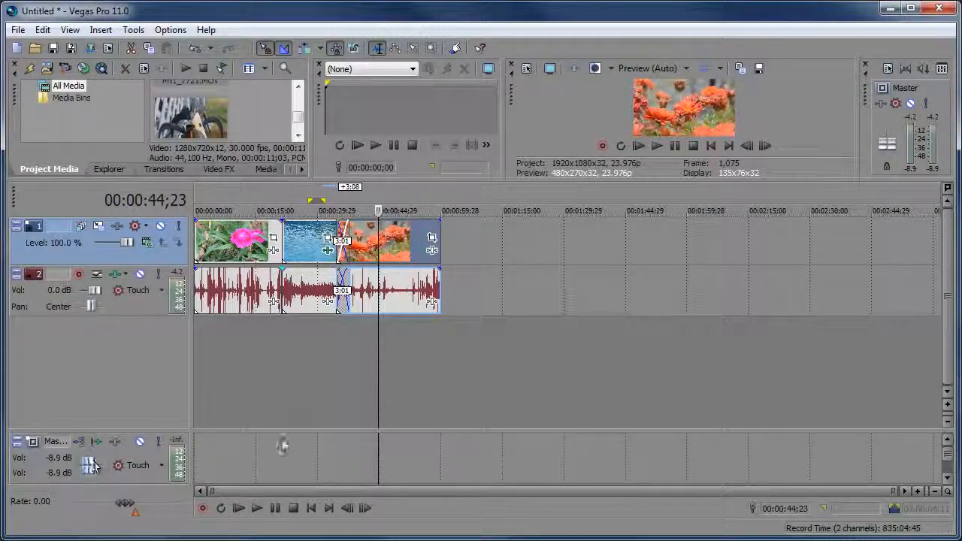
click(256, 509)
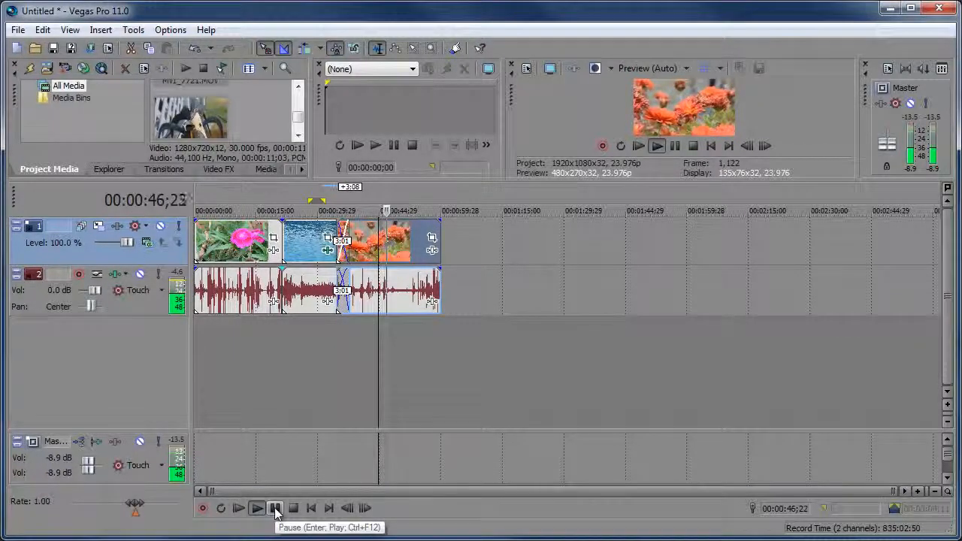
click(276, 509)
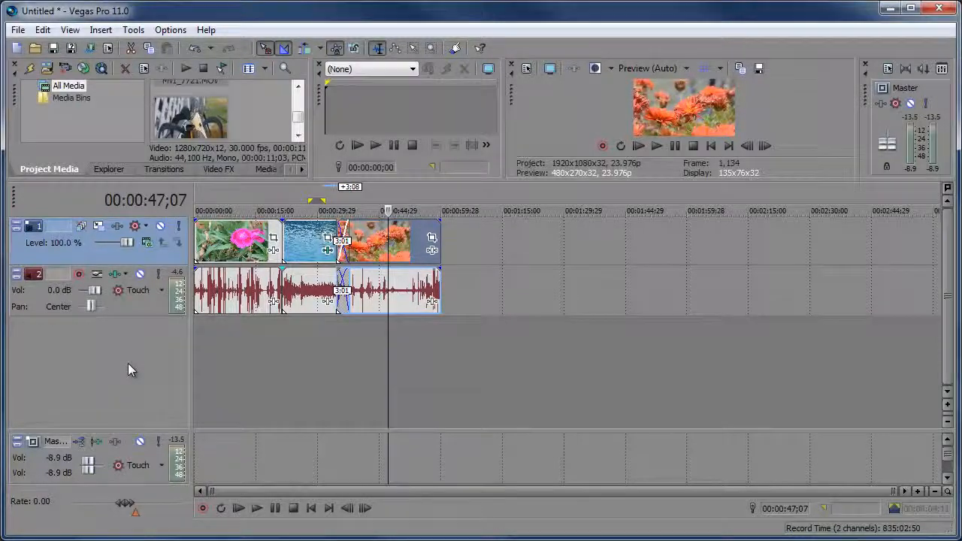
Show the video bus track in place of the audio bus track, and shrink the timeline area to enlarge the video preview
key(ctrl+shift+b)
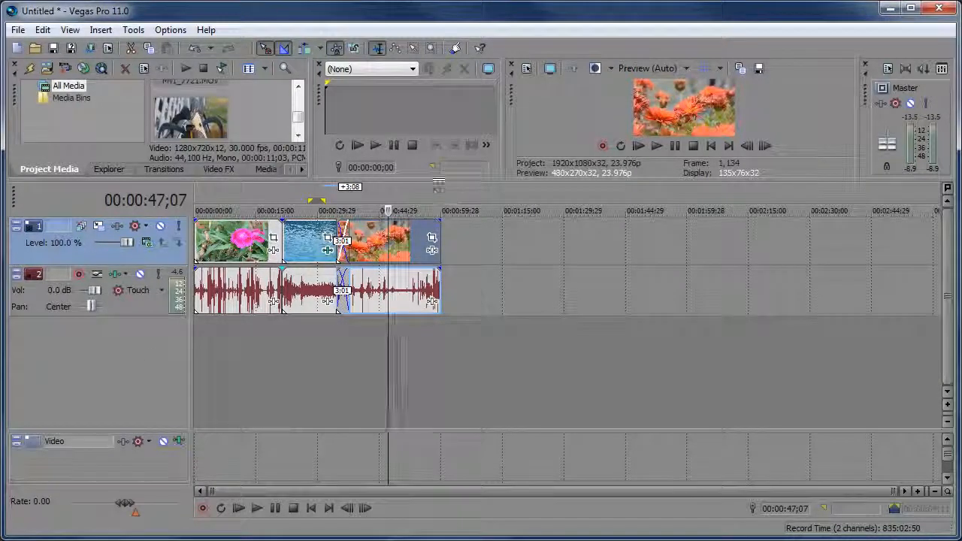
drag(430, 181, 429, 231)
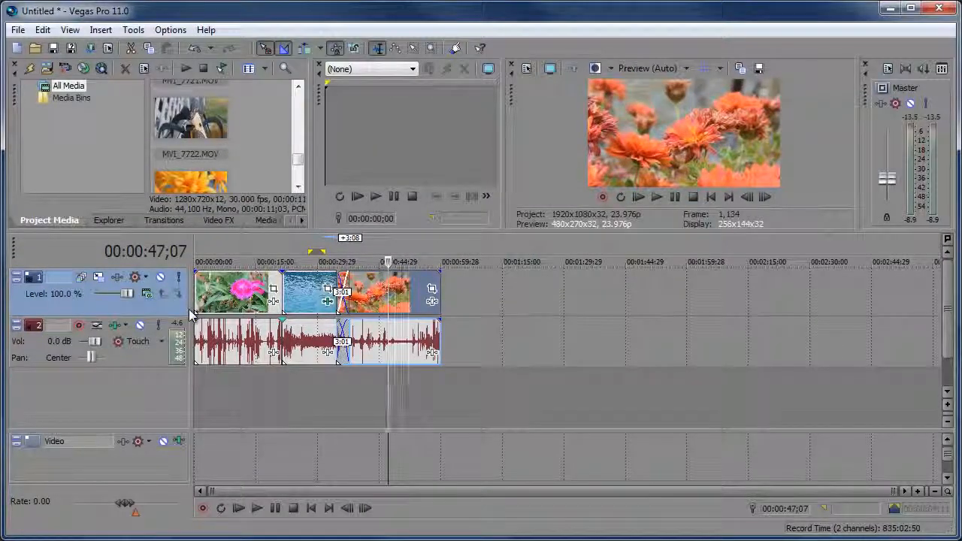